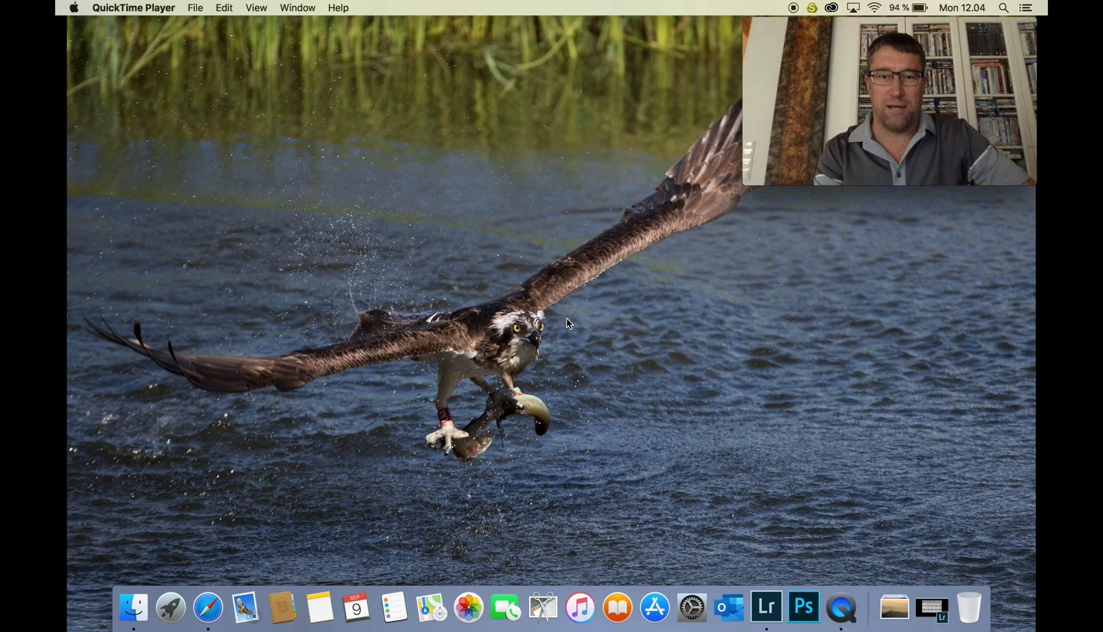
Switch to Lightroom Classic, dismiss the monitor calibration reminder and open the first Neuschwanstein timelapse photo in the Develop module
left_click(766, 608)
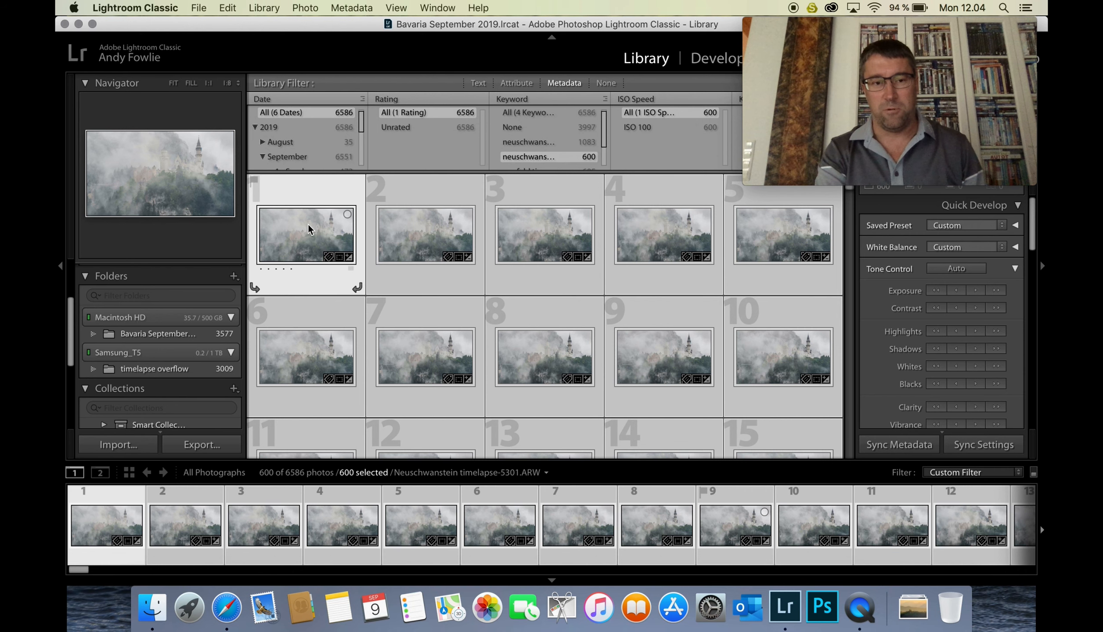
mouse_move(308, 229)
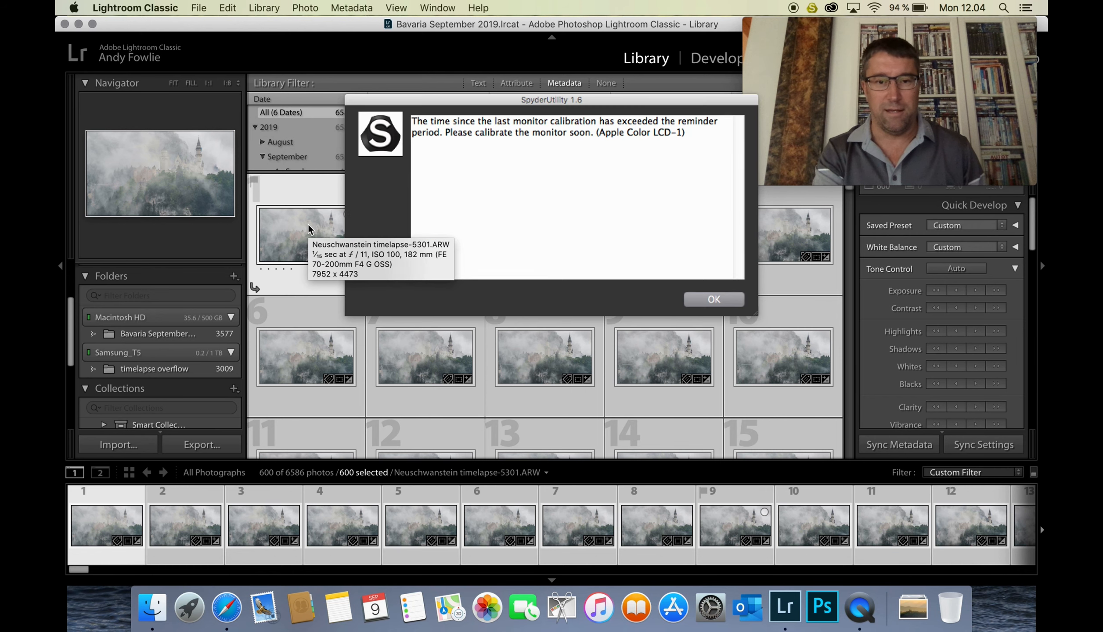
left_click(710, 302)
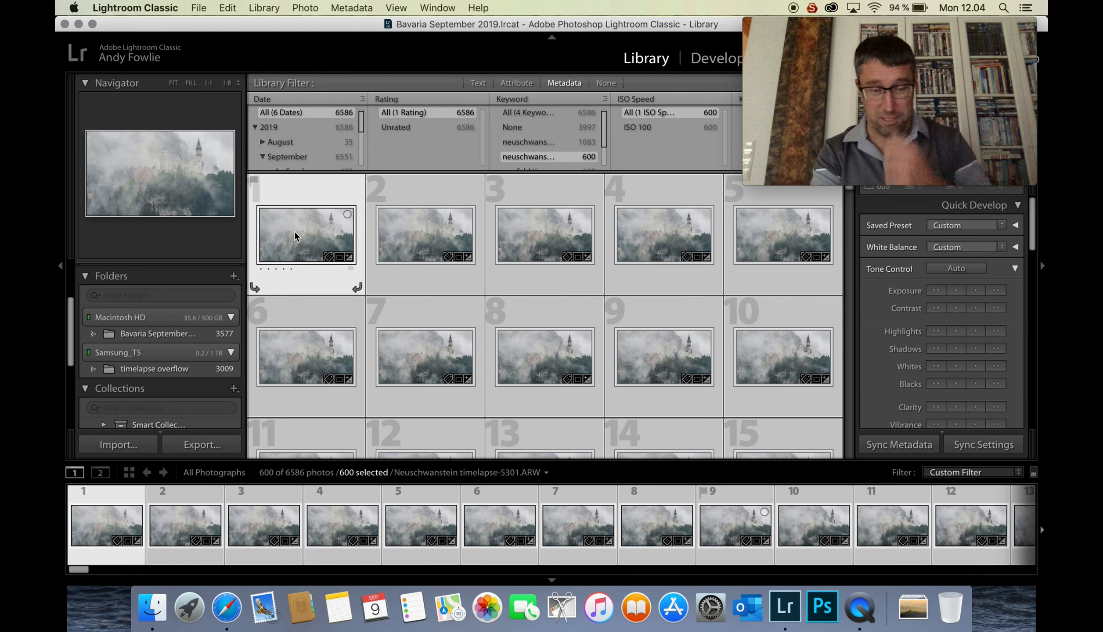
mouse_move(309, 237)
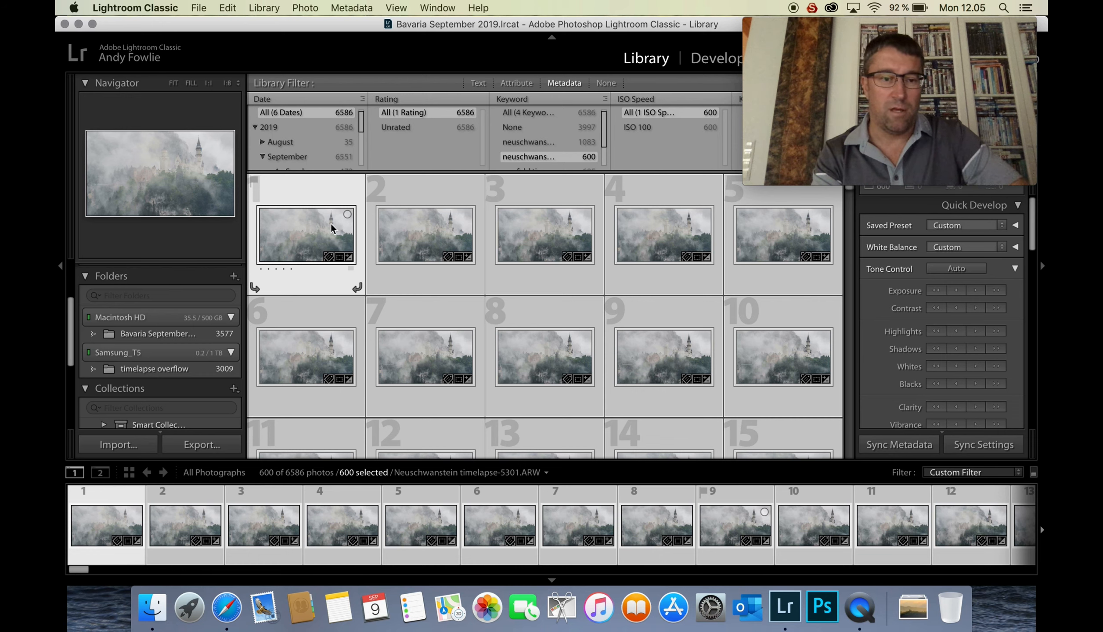
double_click(314, 239)
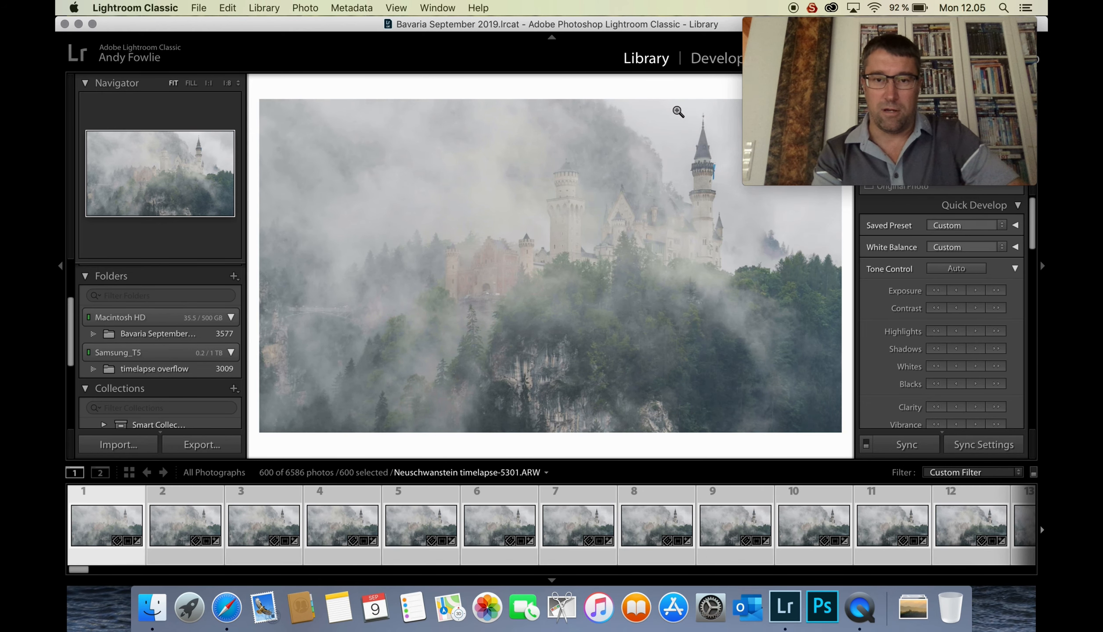
left_click(716, 65)
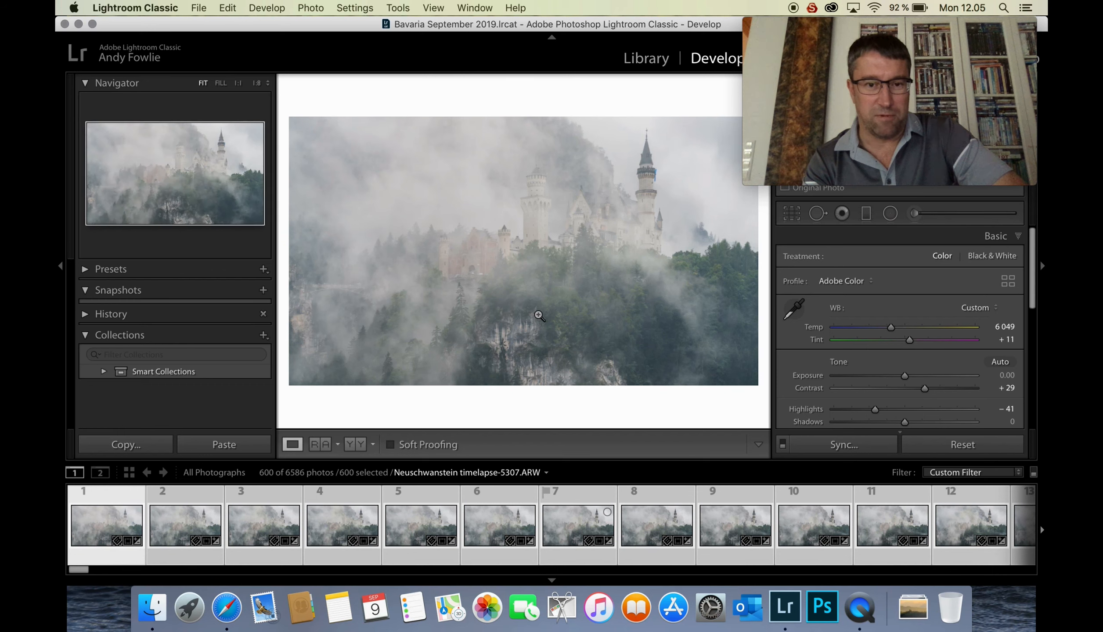
Look through the timelapse frames and make frame 270, Neuschwanstein timelapse-5570.ARW, the active photo
scroll(671, 538, "down", 10)
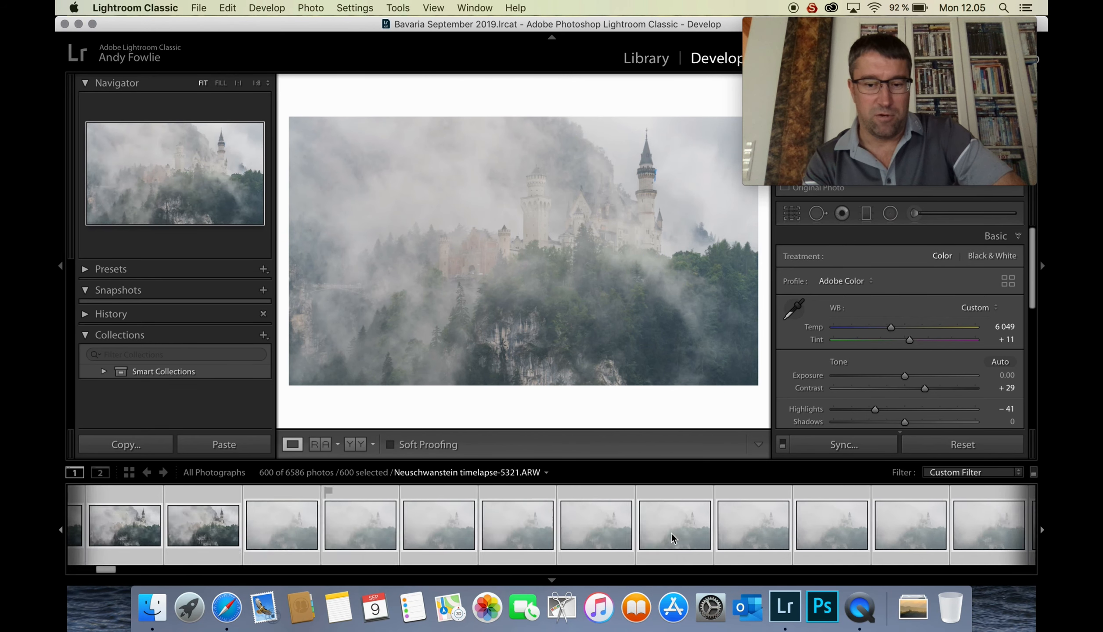
scroll(673, 538, "down", 4)
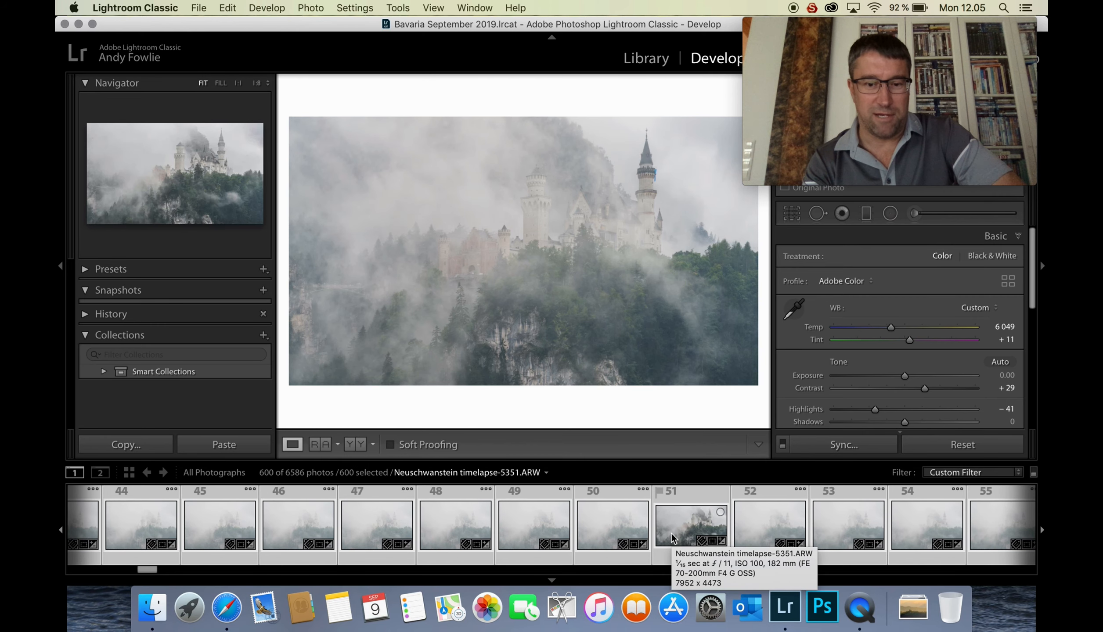
scroll(670, 533, "down", 4)
scroll(667, 533, "down", 15)
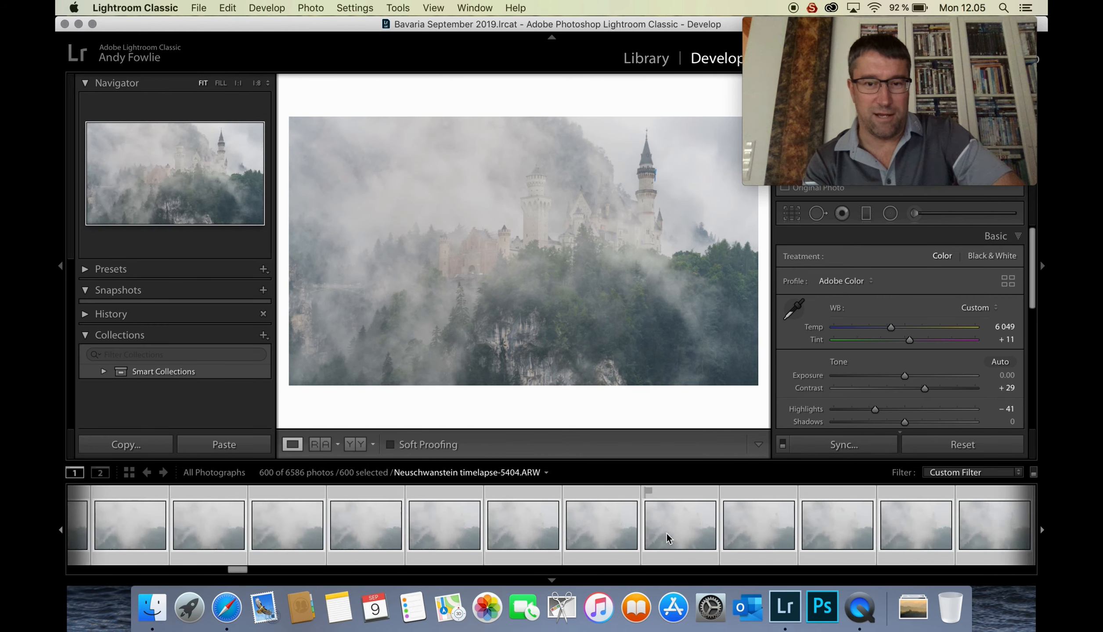
scroll(666, 532, "down", 4)
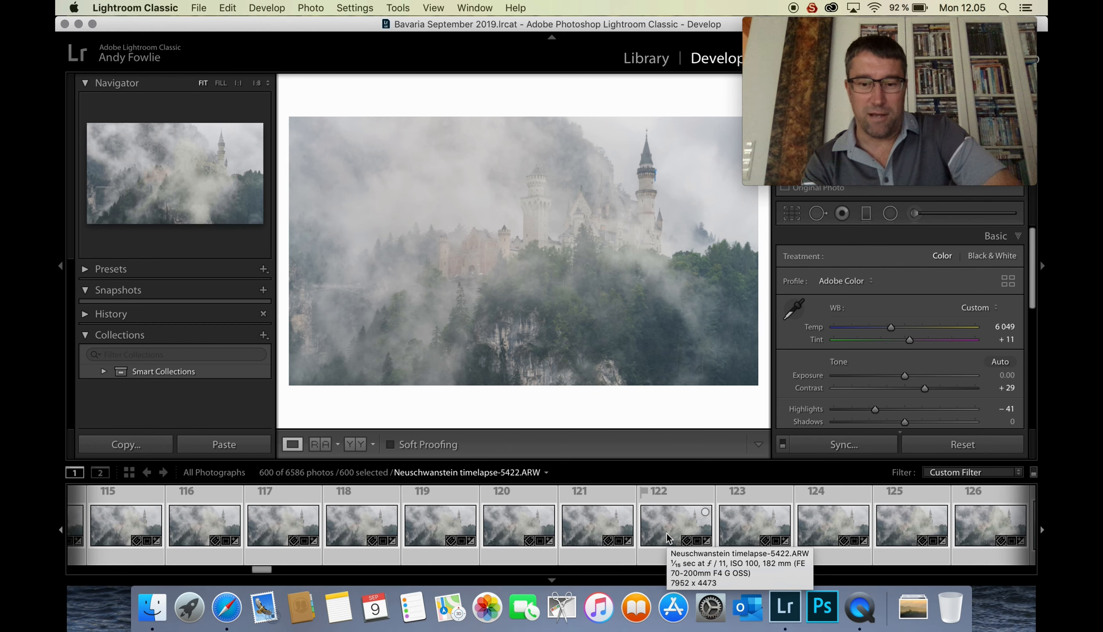
scroll(667, 534, "down", 5)
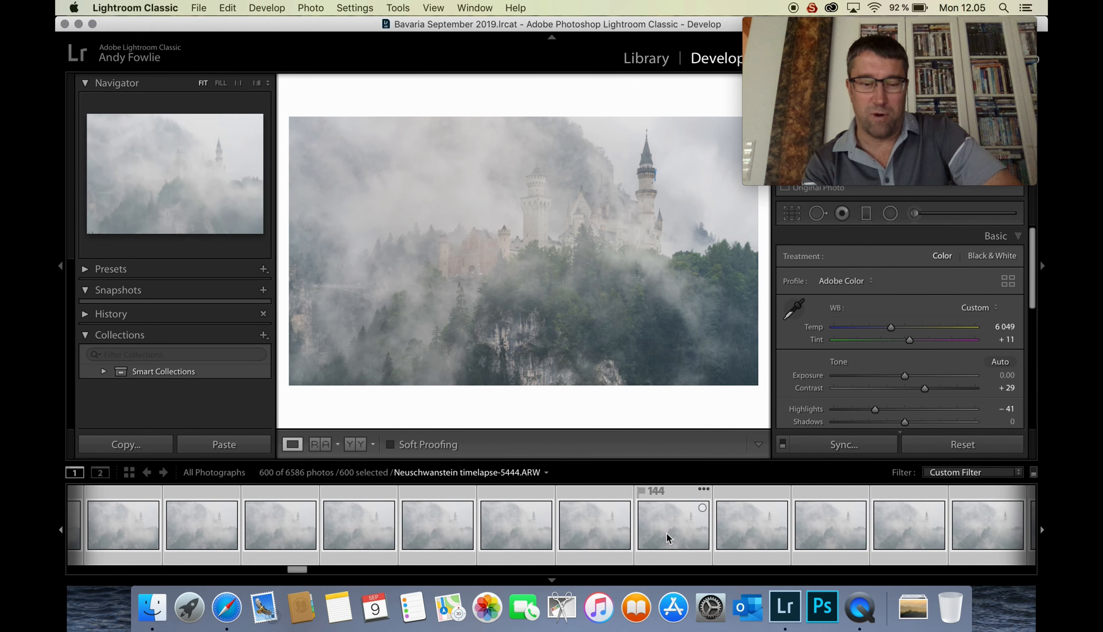
scroll(667, 533, "down", 6)
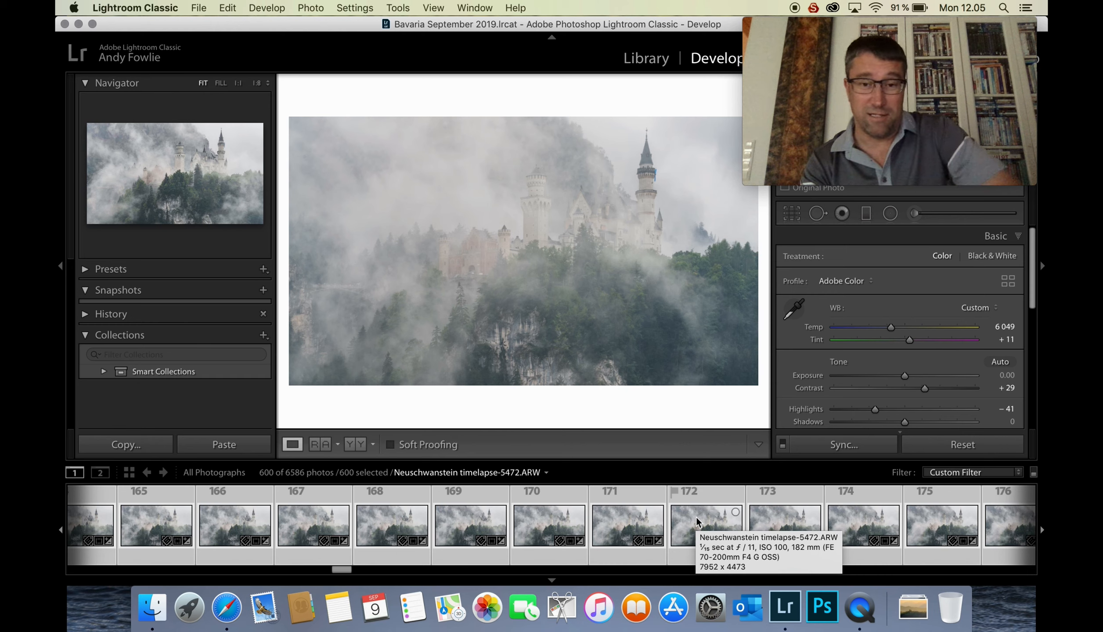
scroll(696, 523, "down", 10)
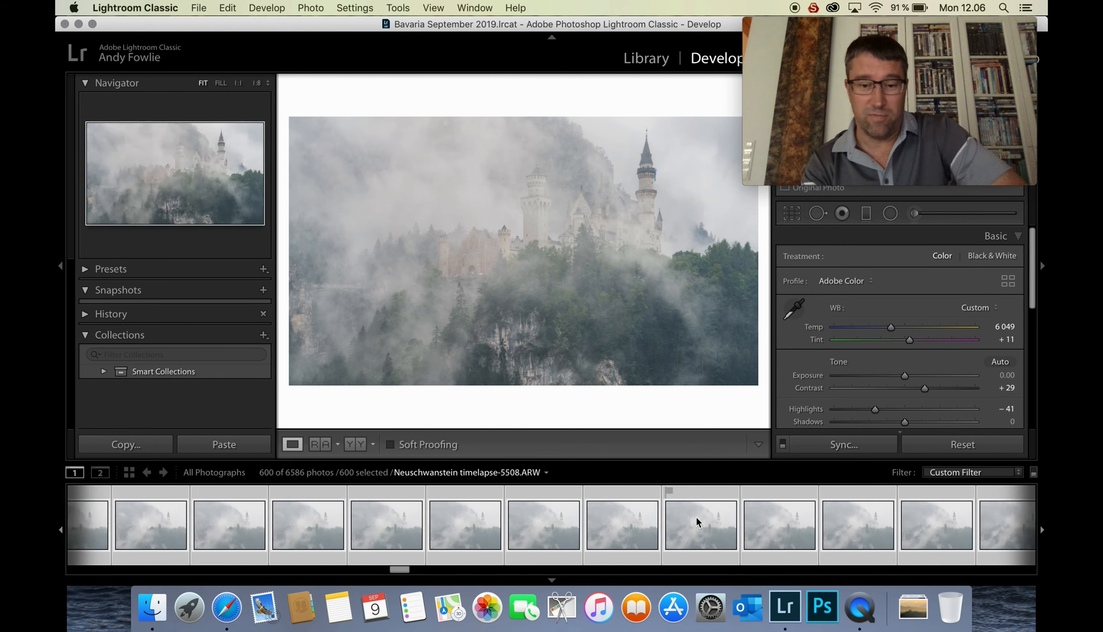
scroll(696, 523, "down", 3)
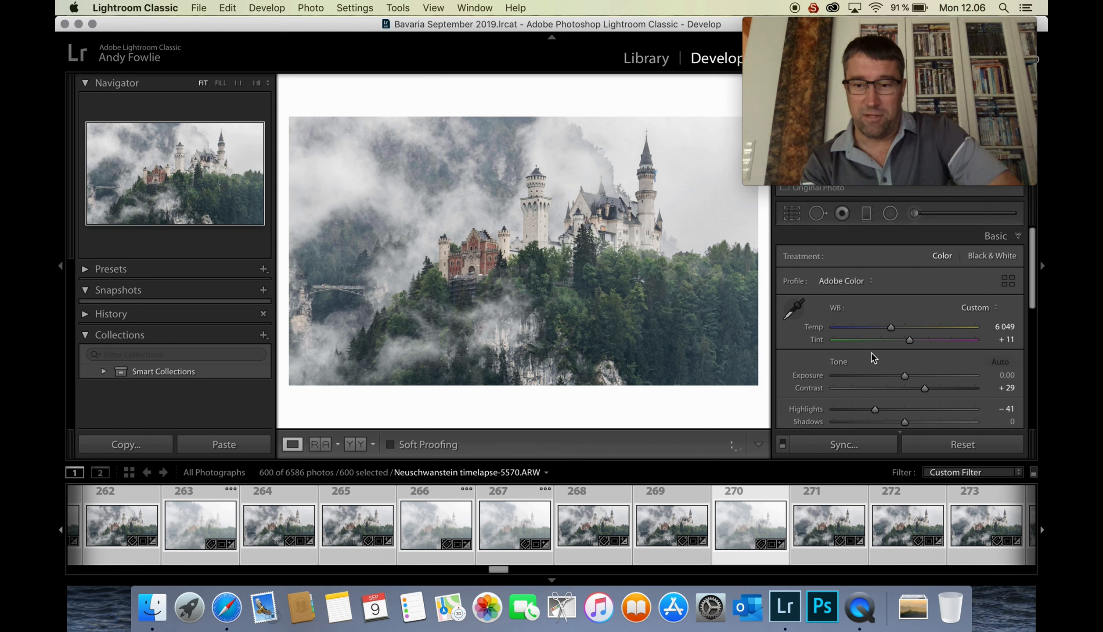
Review the Basic adjustments of the active frame and synchronize all of its develop settings to the other selected photos
scroll(872, 358, "down", 4)
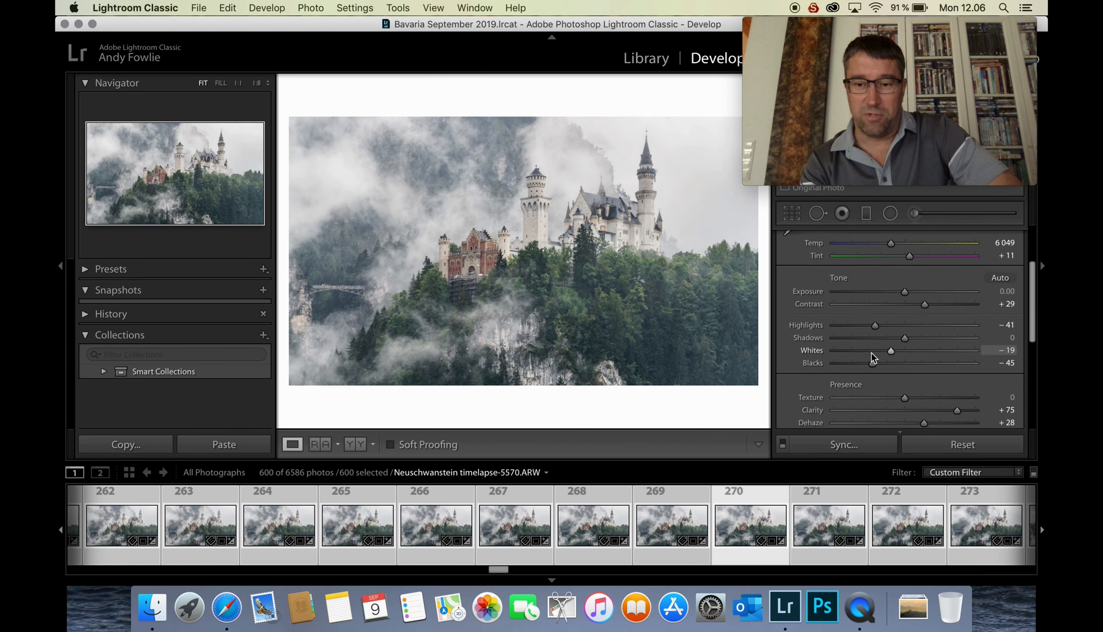
scroll(872, 358, "down", 2)
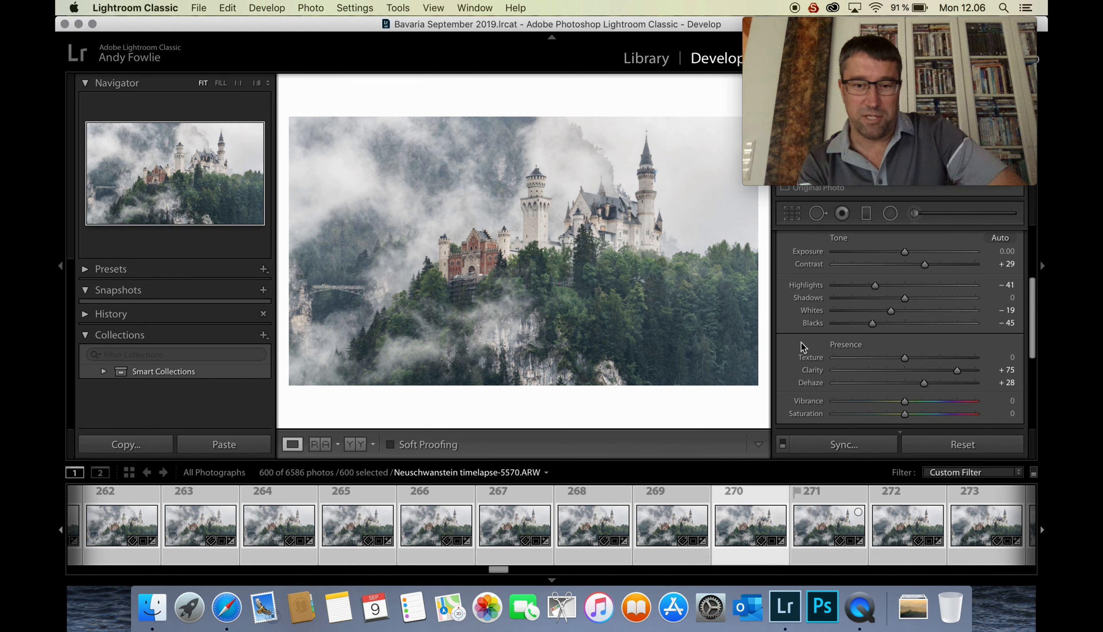
scroll(857, 365, "down", 5)
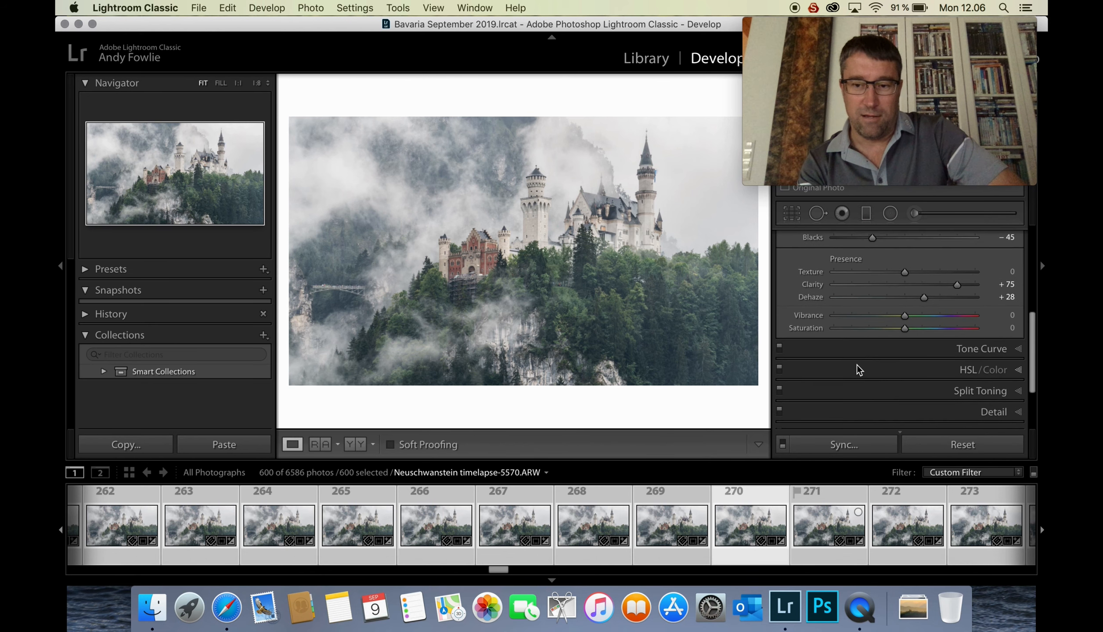
scroll(857, 364, "up", 7)
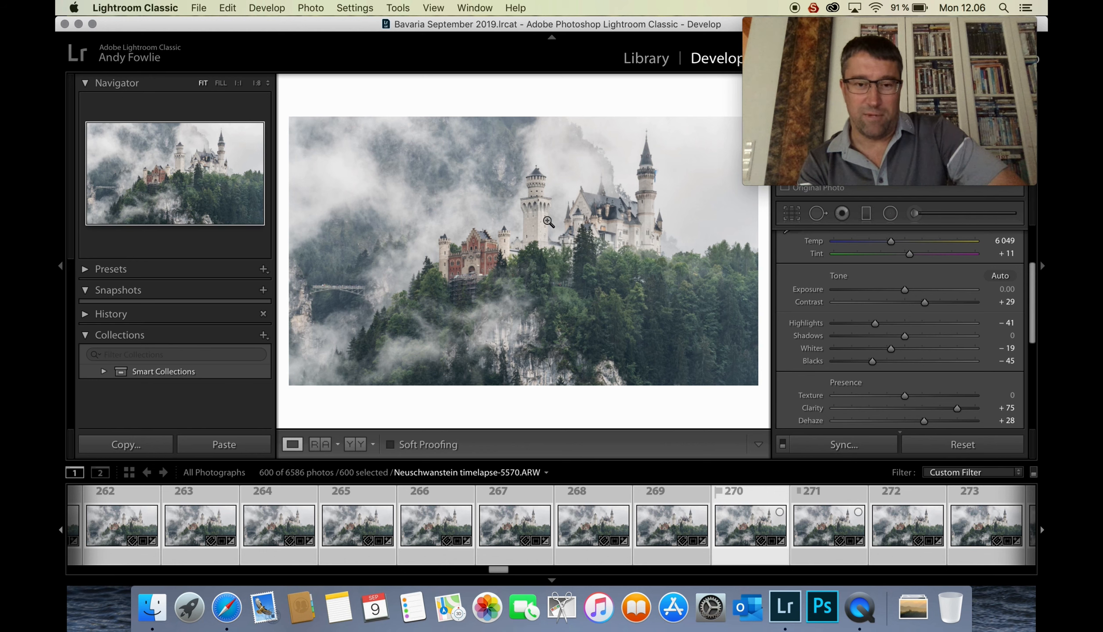
left_click(843, 445)
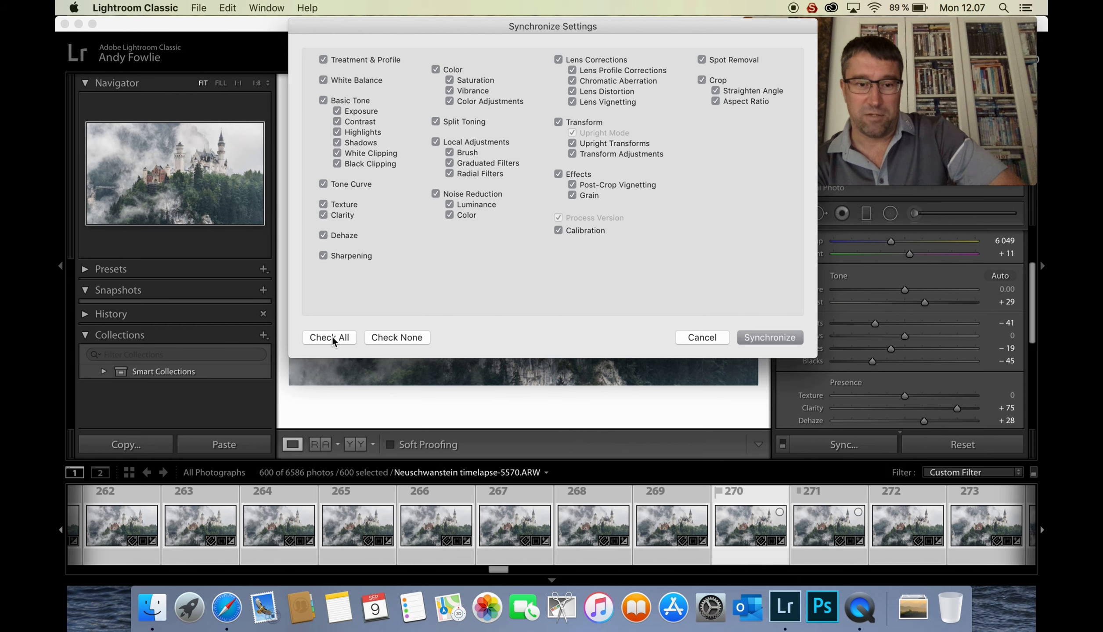
left_click(755, 338)
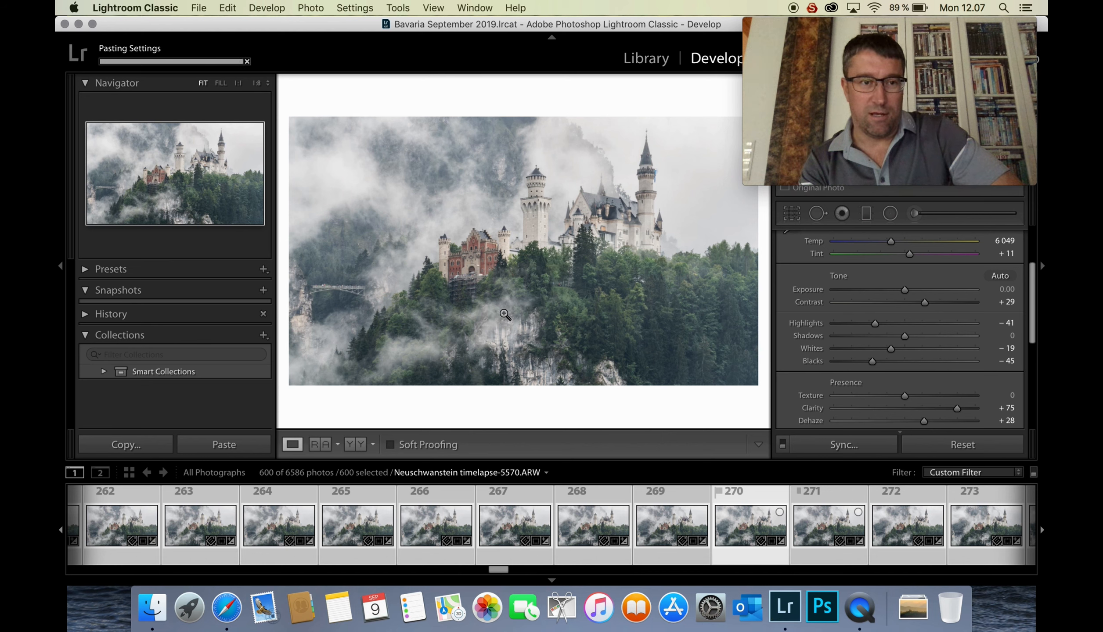
Check the synchronized look on the other frames further along the timelapse sequence
left_click(657, 522)
scroll(657, 522, "down", 20)
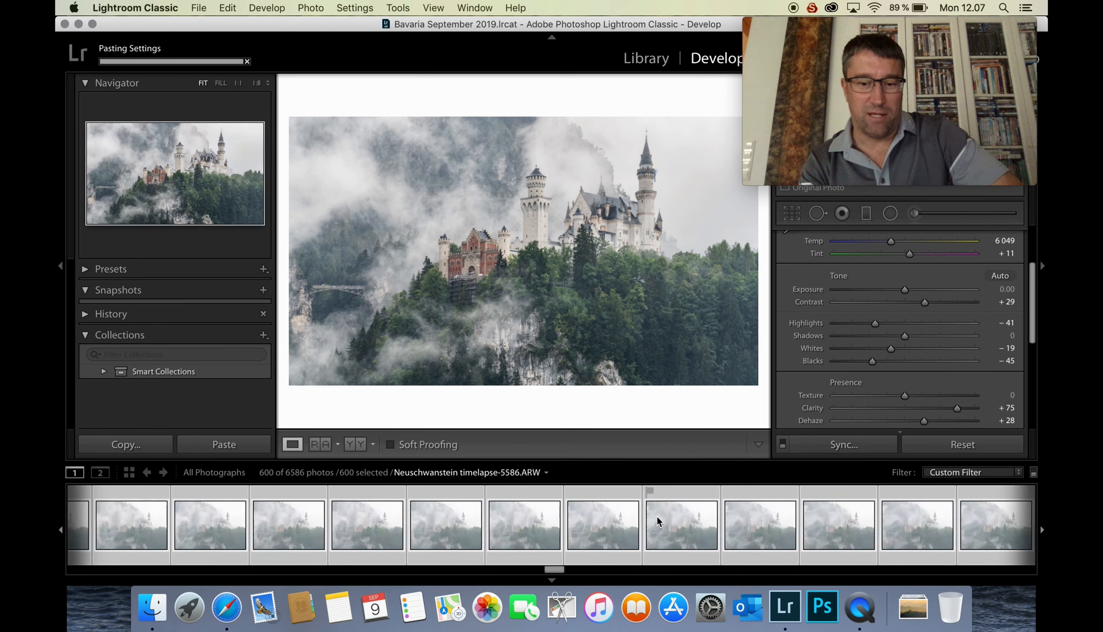
scroll(657, 522, "down", 10)
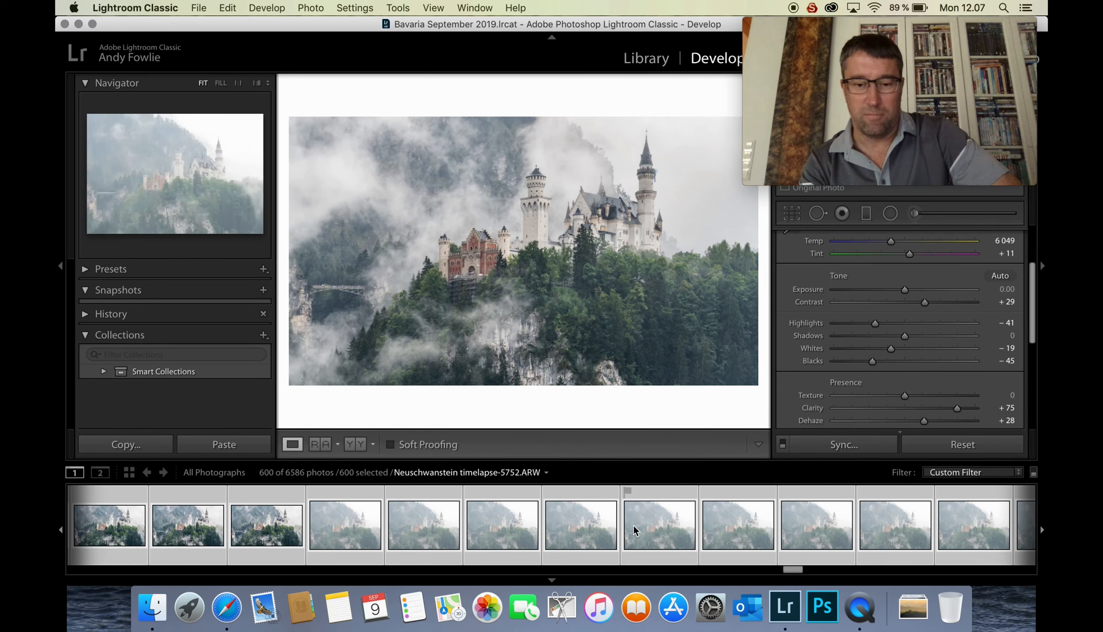
scroll(634, 531, "up", 10)
scroll(633, 531, "up", 1)
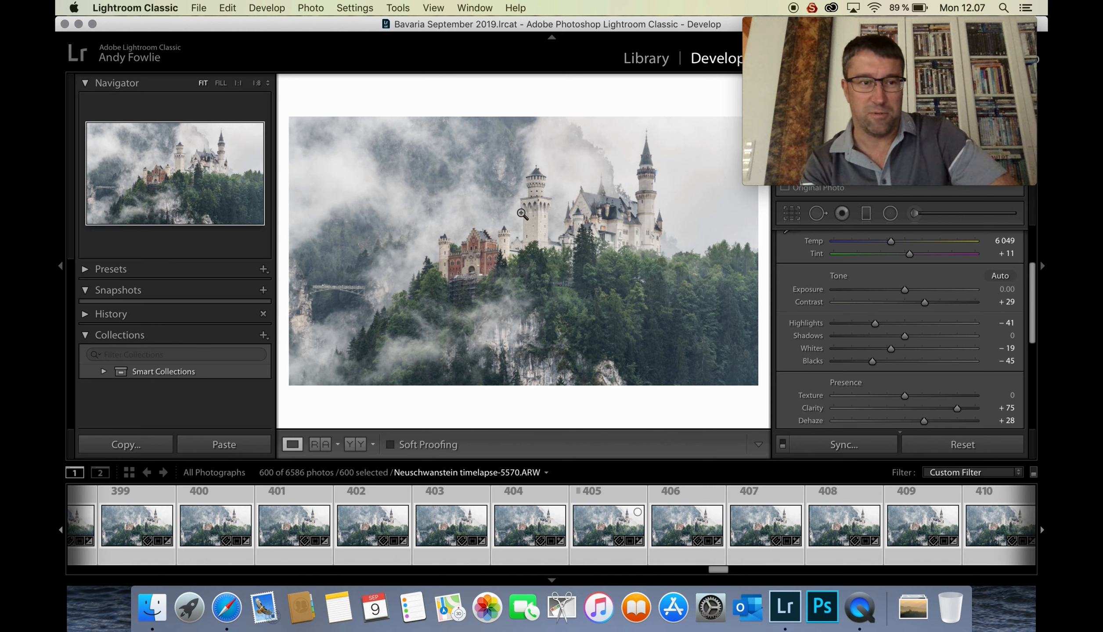
Start exporting the selected photos and choose the user preset timelapse 1080p
left_click(204, 11)
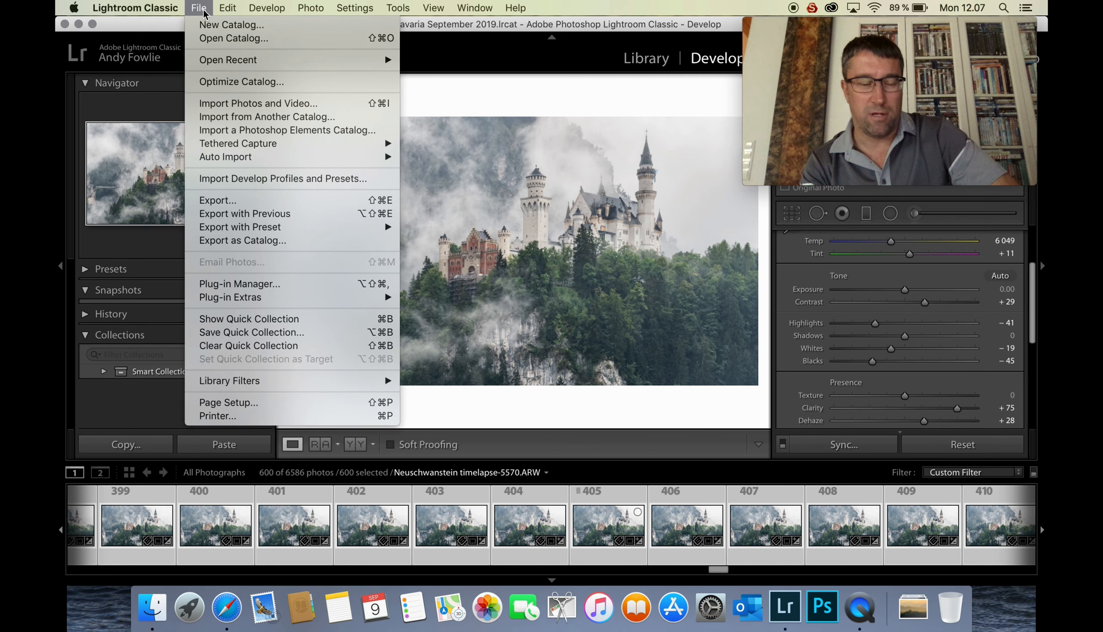
left_click(249, 202)
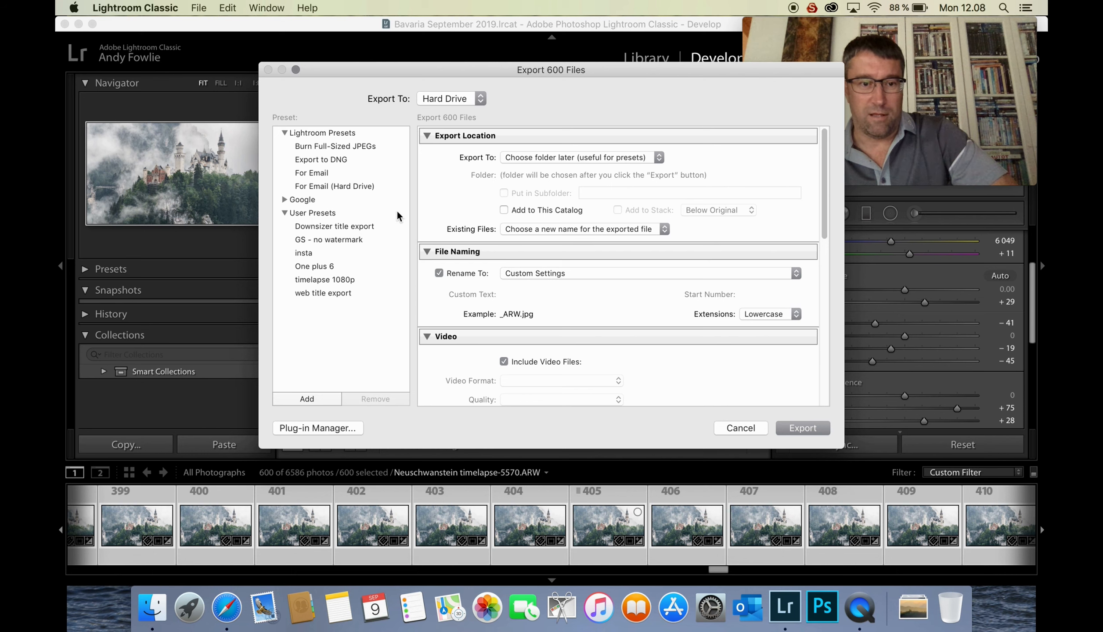
left_click(332, 281)
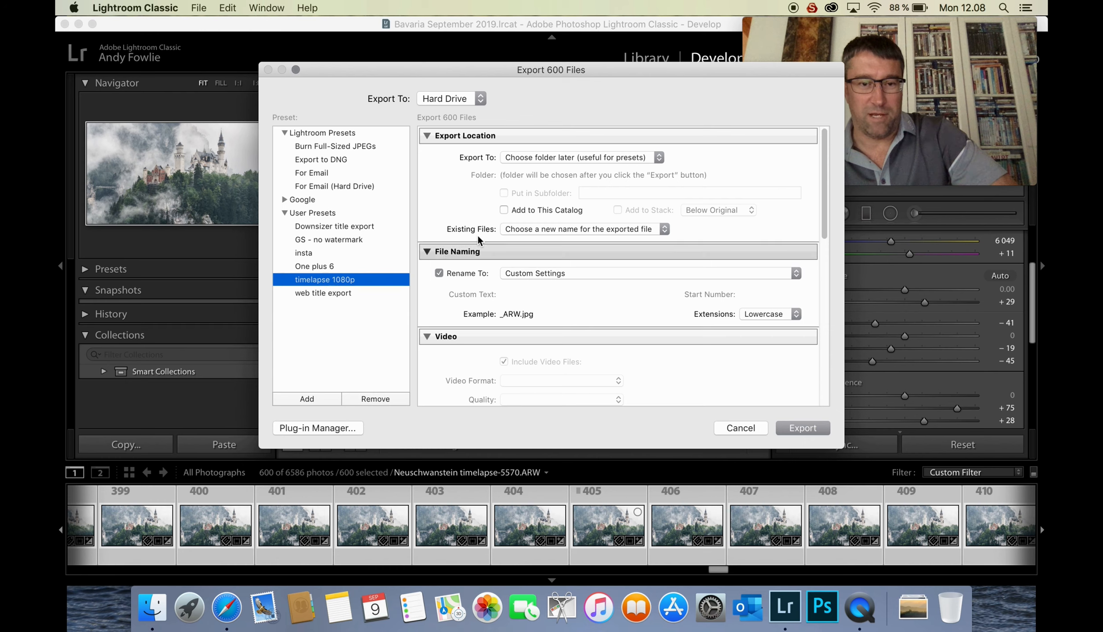
Review the preset's file format, quality, image sizing, output sharpening, metadata, watermark and post-processing options
scroll(644, 306, "down", 5)
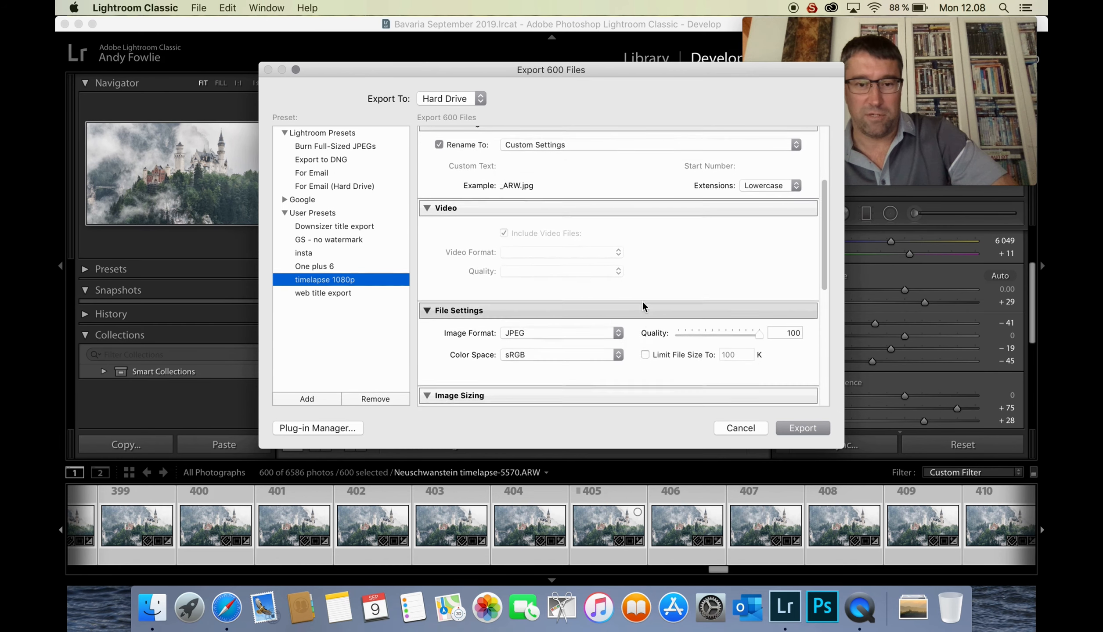
scroll(643, 306, "down", 1)
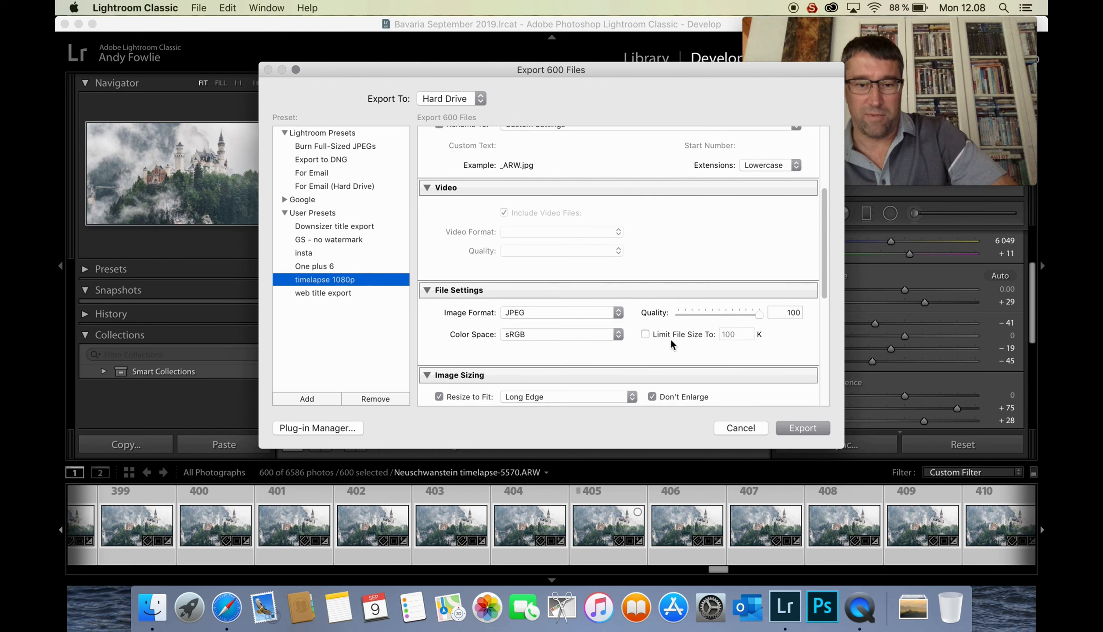
scroll(671, 342, "down", 5)
scroll(671, 342, "down", 3)
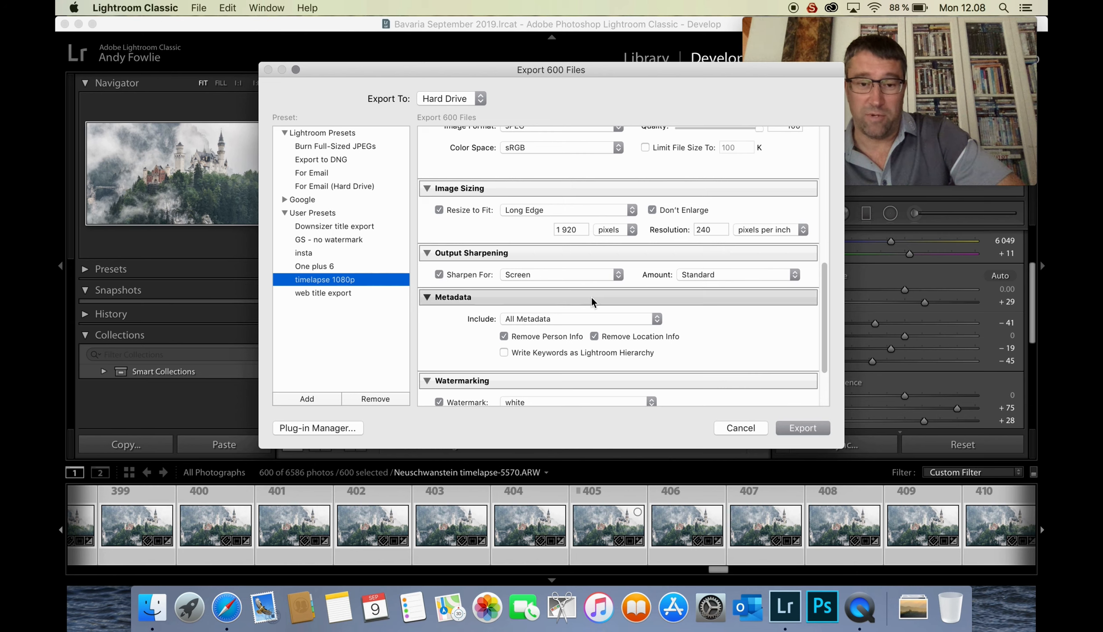
scroll(461, 303, "down", 5)
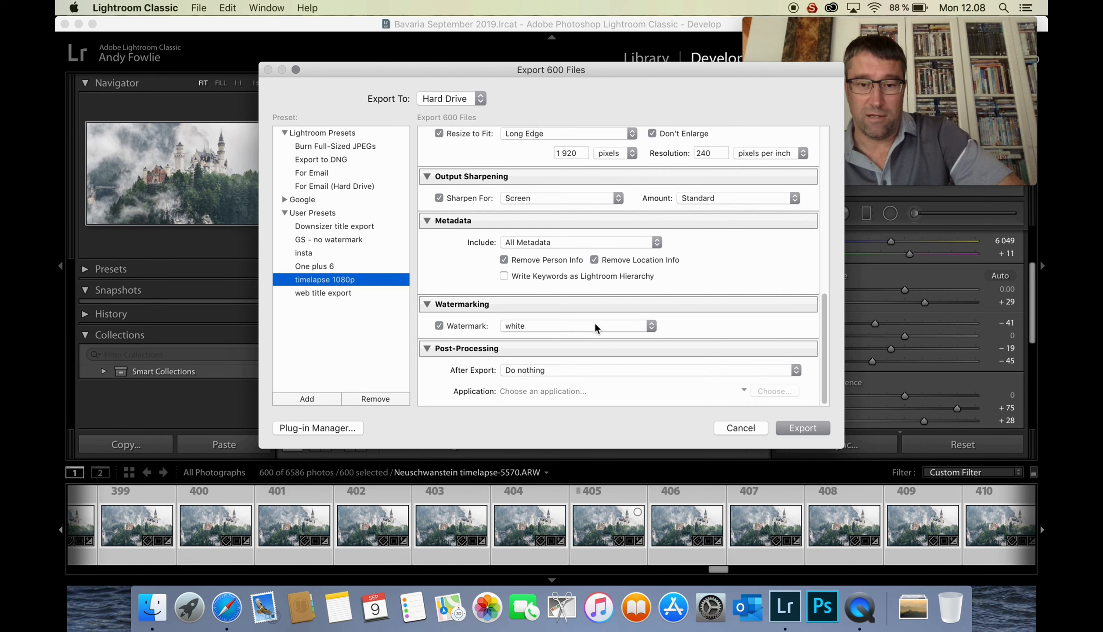
scroll(655, 315, "up", 8)
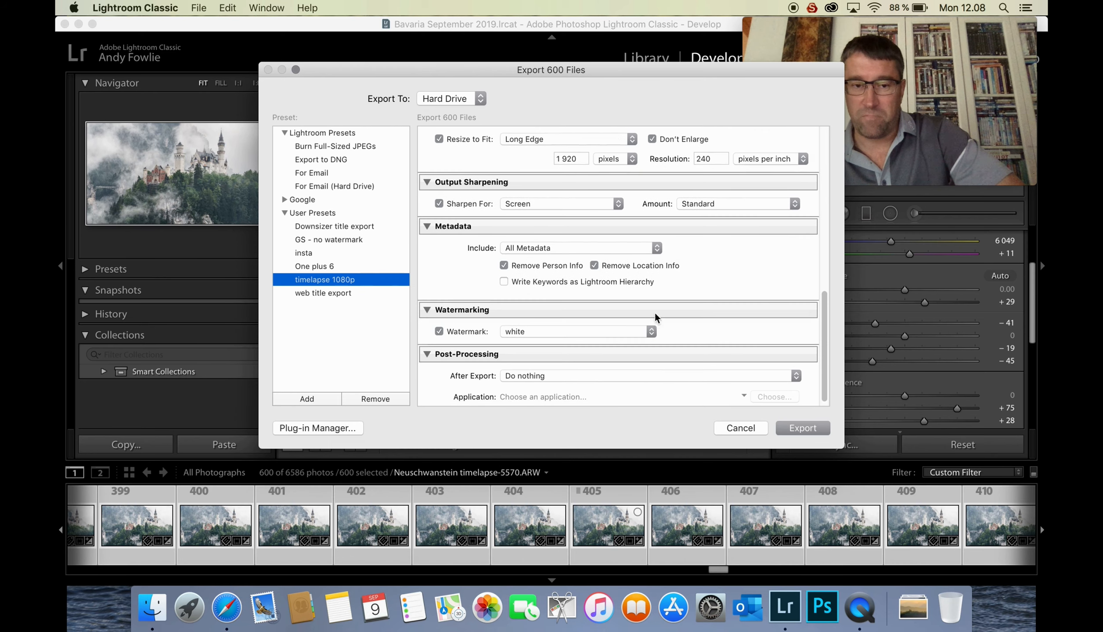
scroll(654, 315, "up", 15)
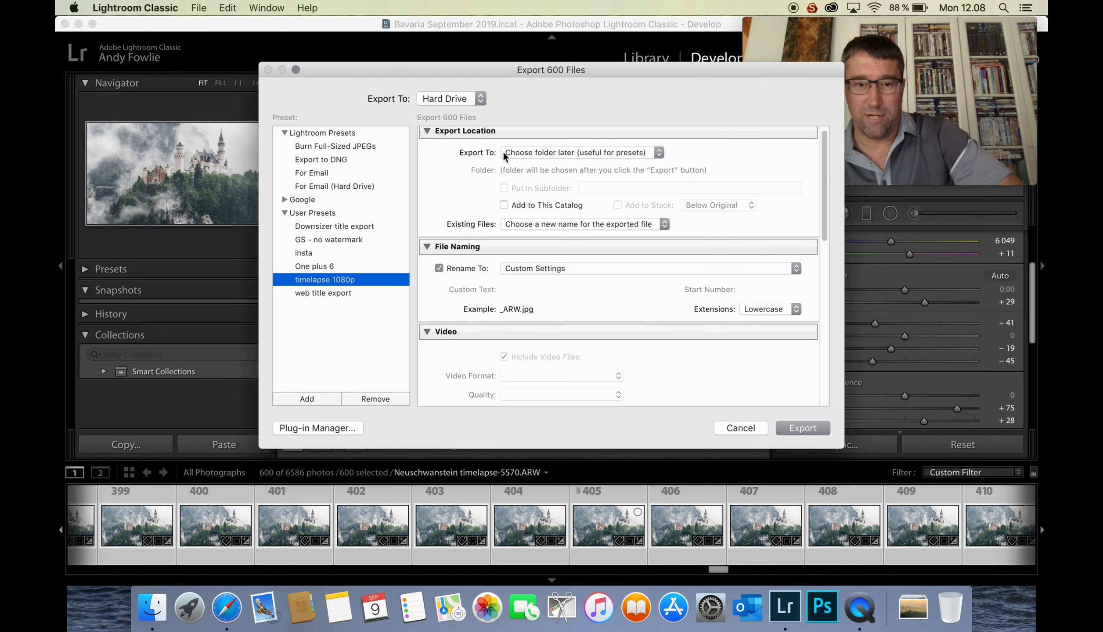
Check the export location choices and the custom filename template used for renaming the exported files
left_click(654, 154)
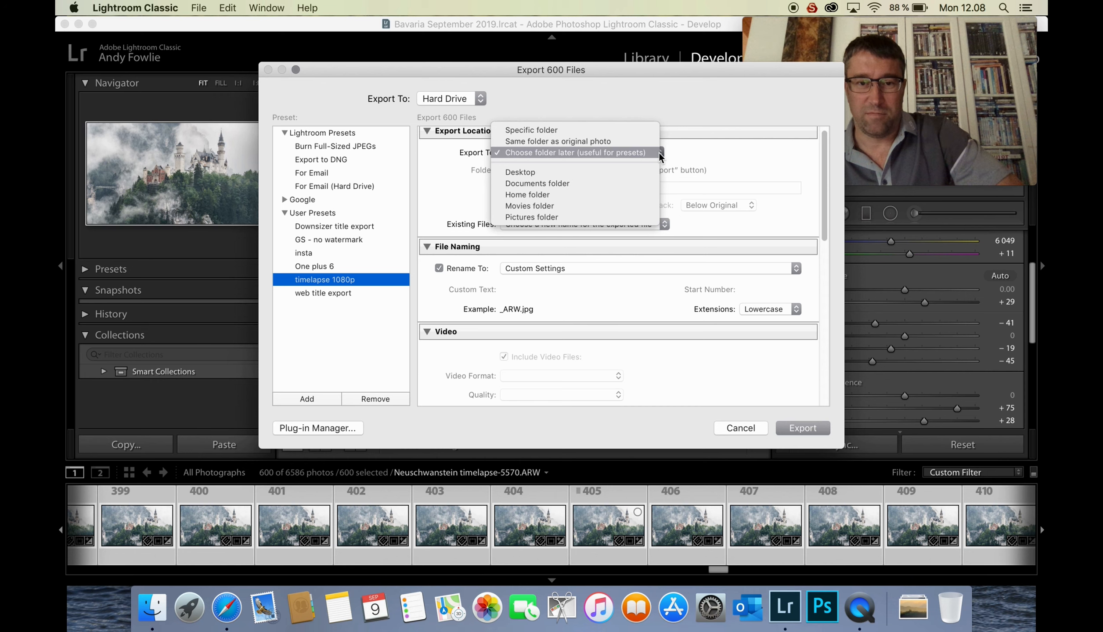
left_click(618, 154)
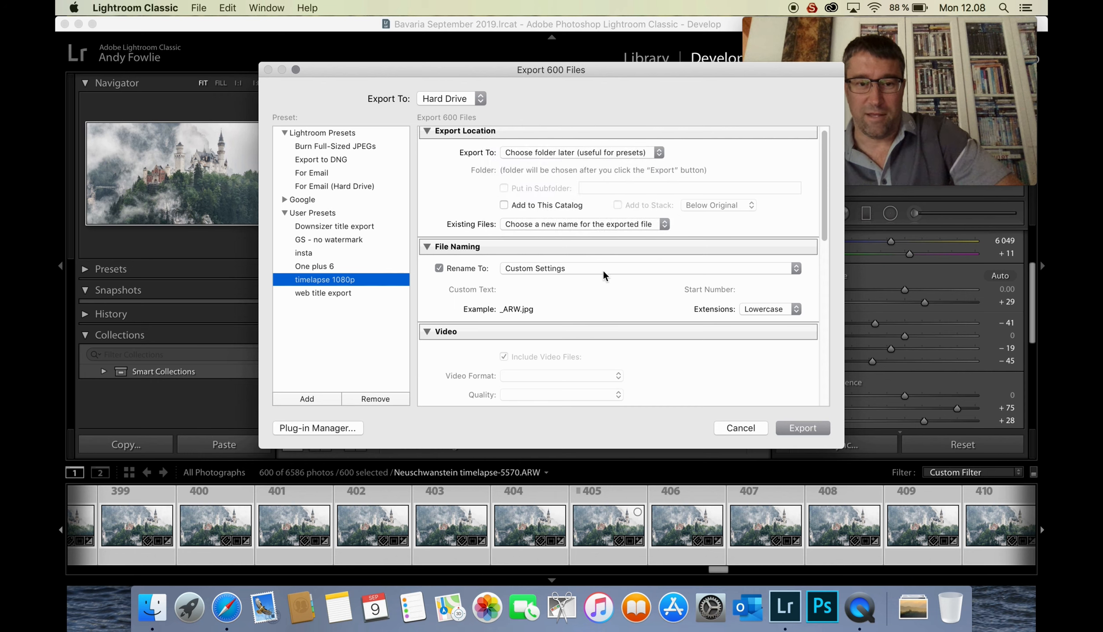
left_click(795, 273)
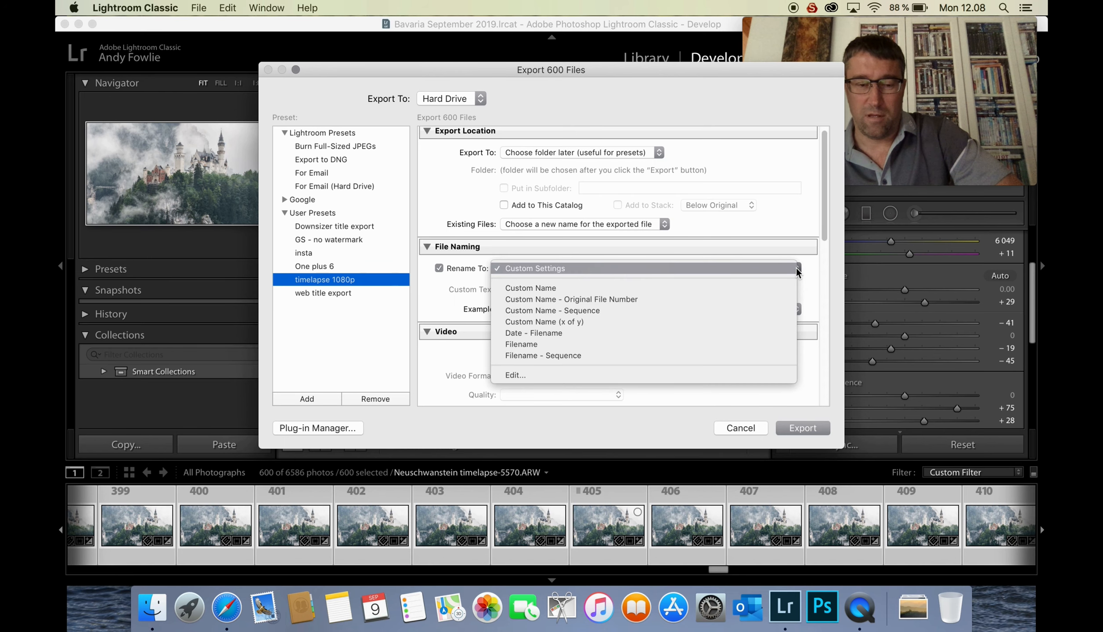
left_click(566, 375)
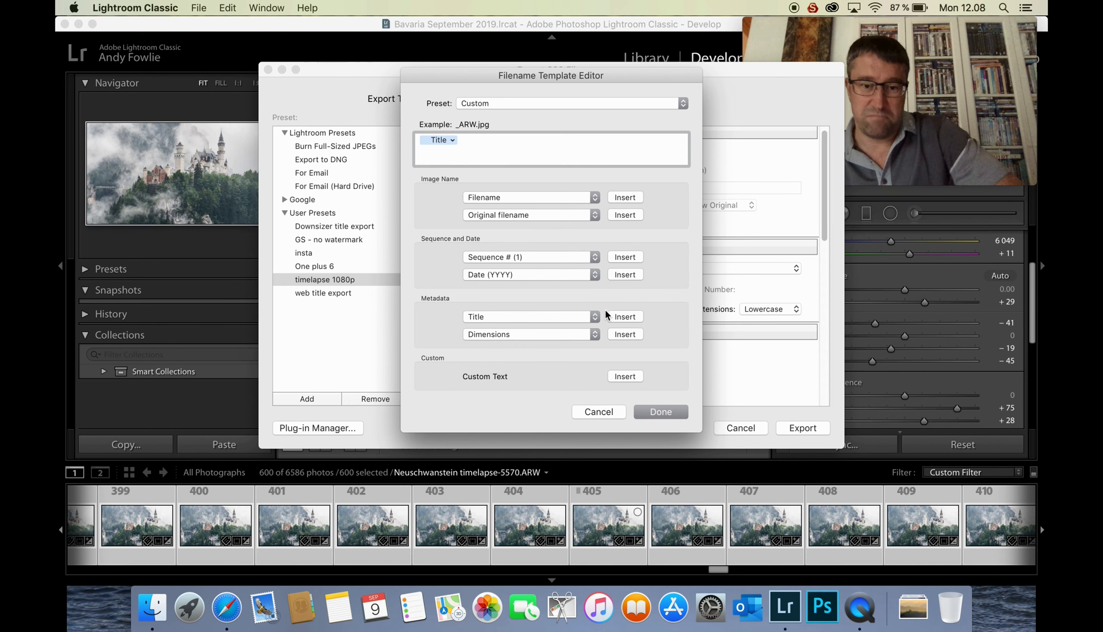
left_click(598, 412)
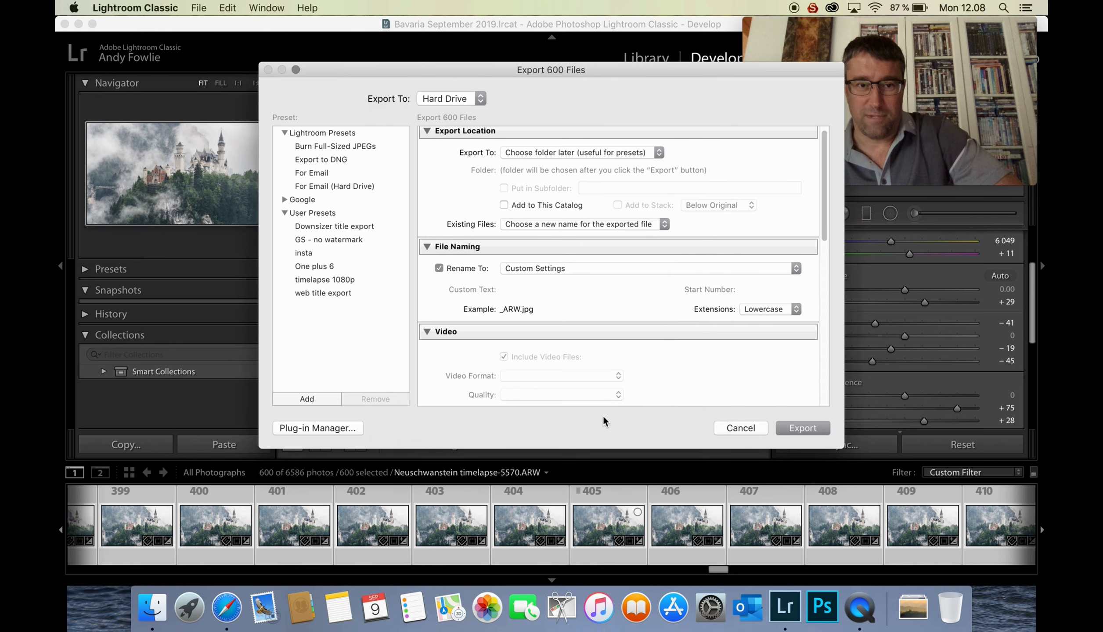
Export the selected photos into a new folder named timelapse output on the Samsung_T5 drive
scroll(663, 329, "down", 10)
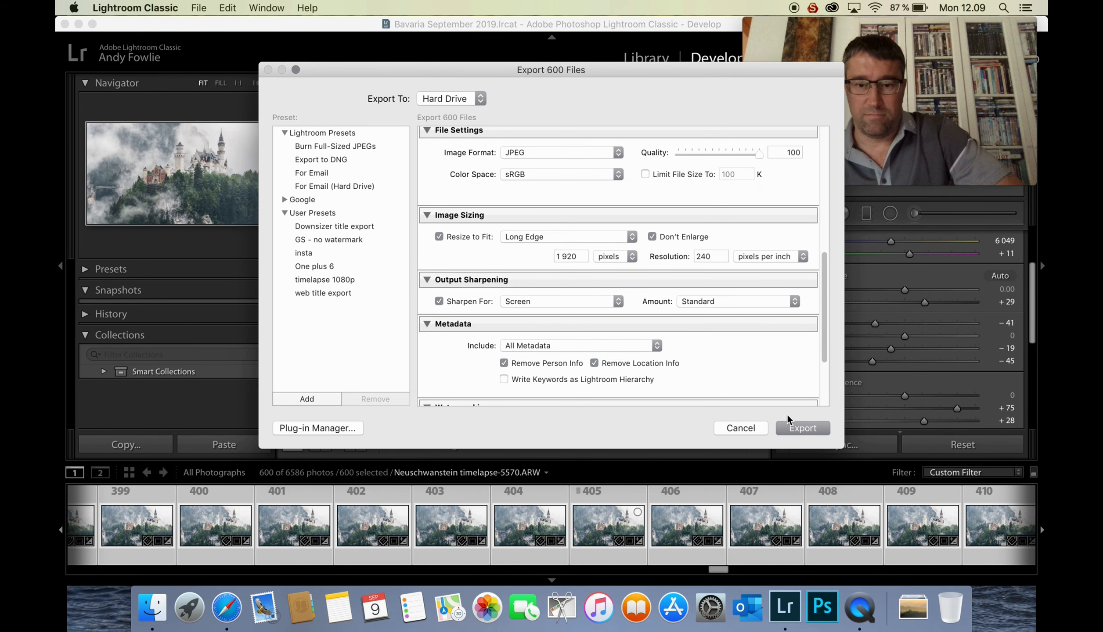
left_click(802, 428)
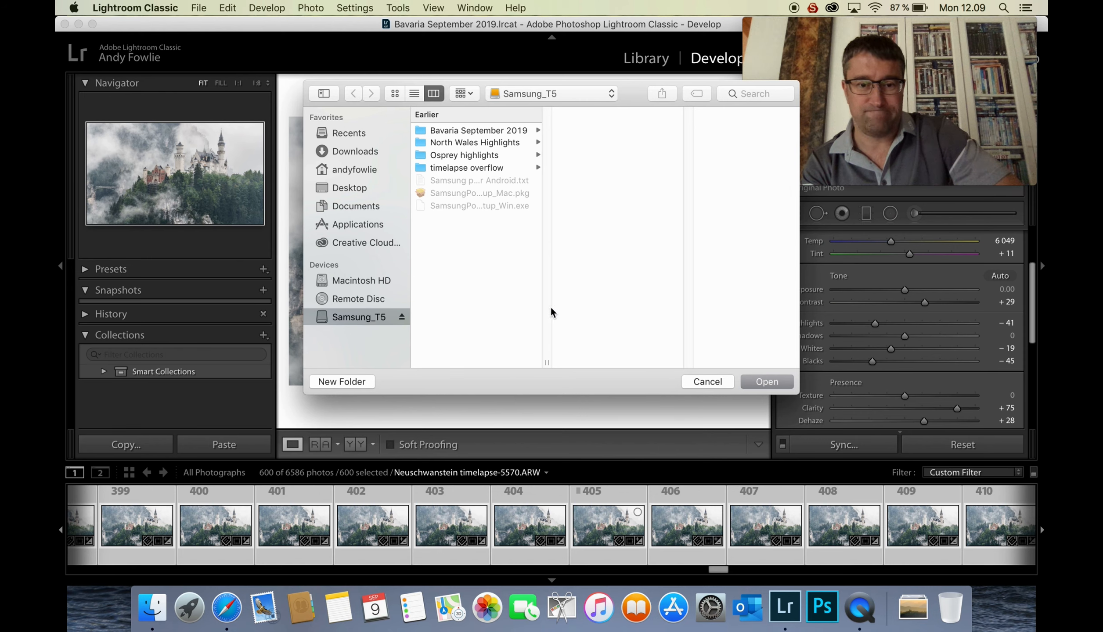
left_click(346, 382)
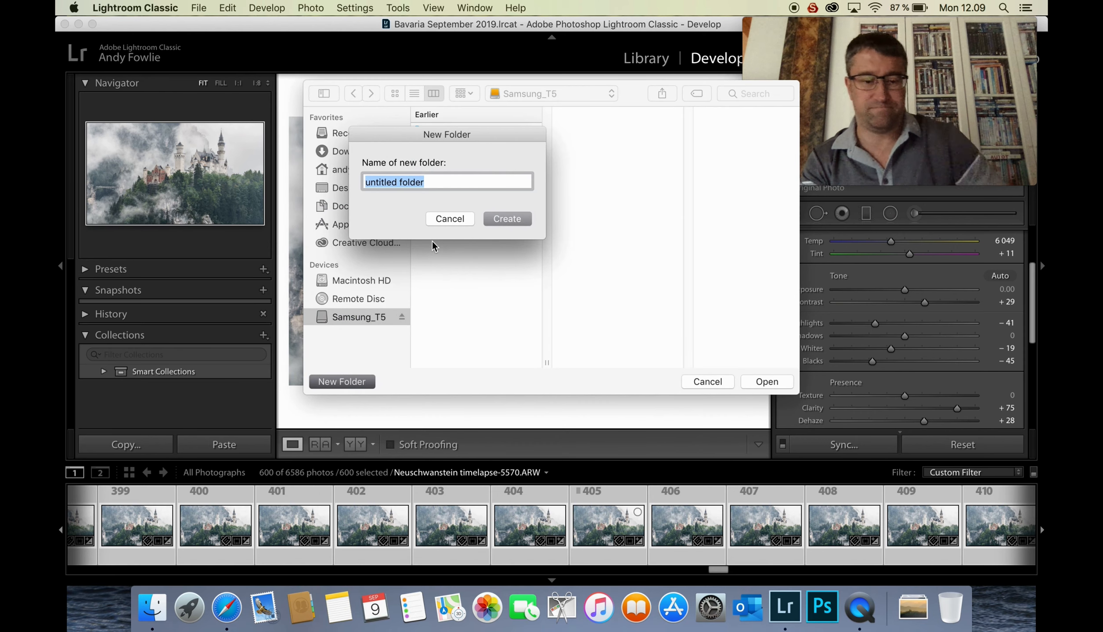
type("timelapse output")
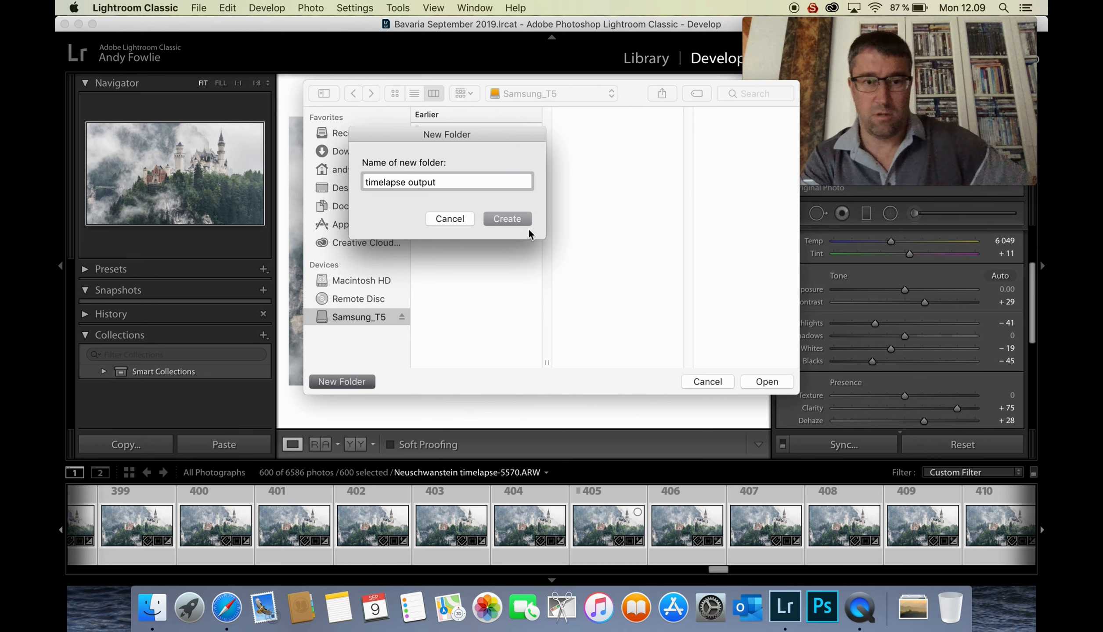
key("Return")
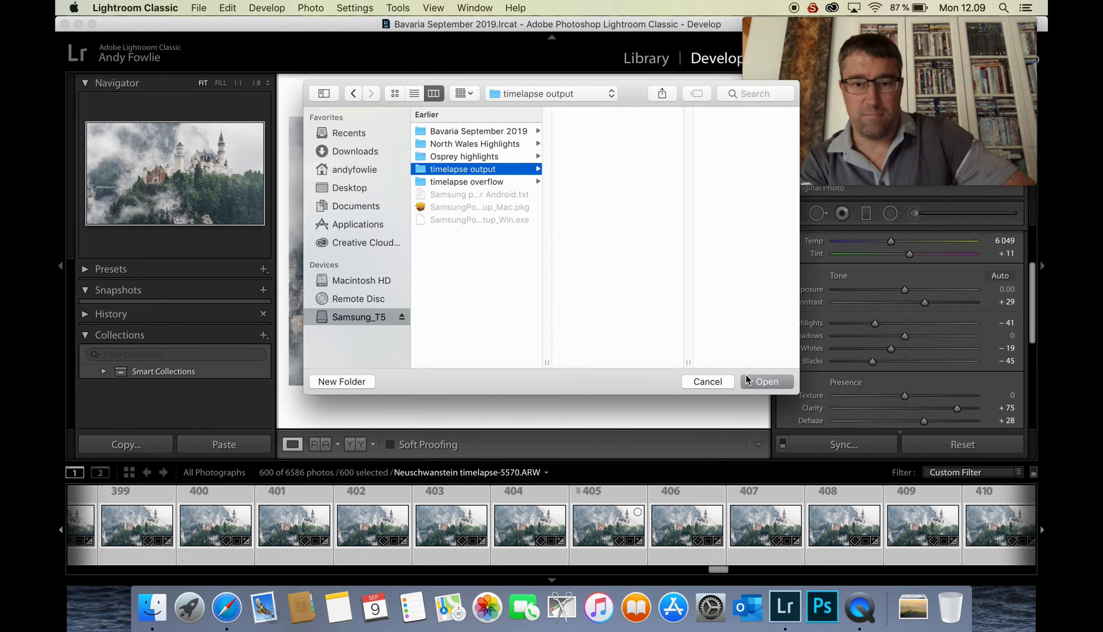
left_click(766, 383)
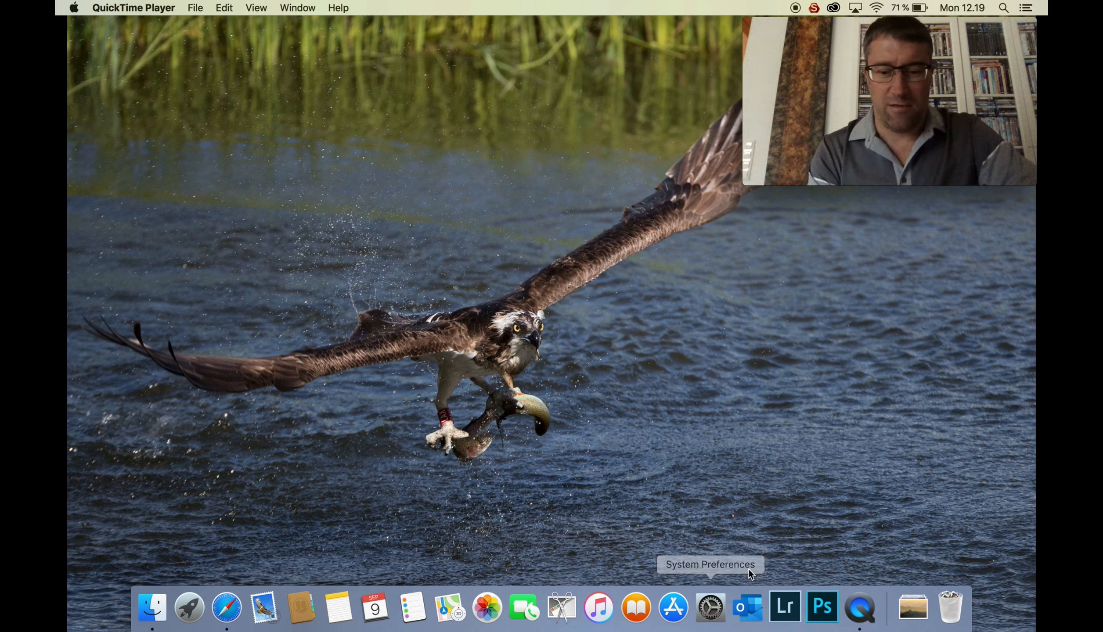
Switch to Photoshop and create a document from the HDTV 1080p film preset with the sRGB IEC61966-2.1 color profile
left_click(822, 608)
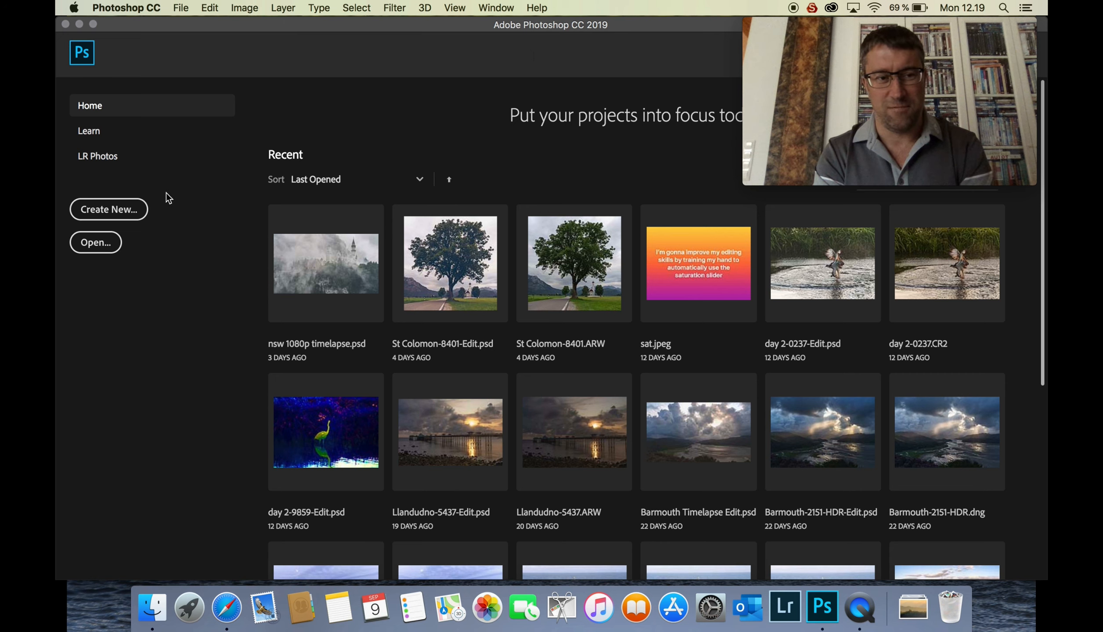
left_click(117, 213)
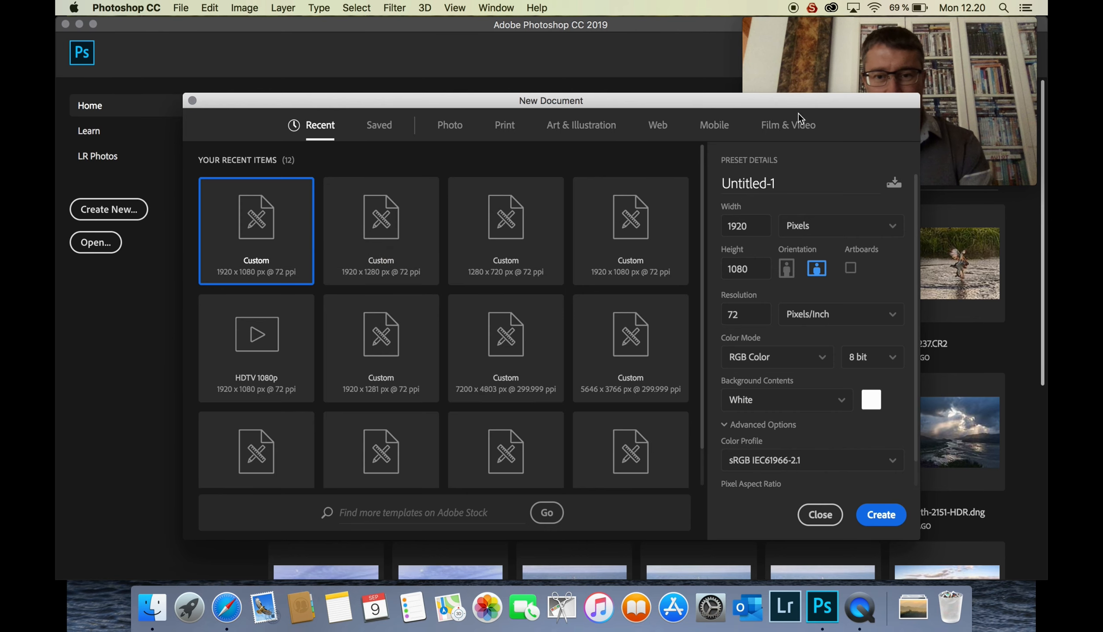
left_click(789, 126)
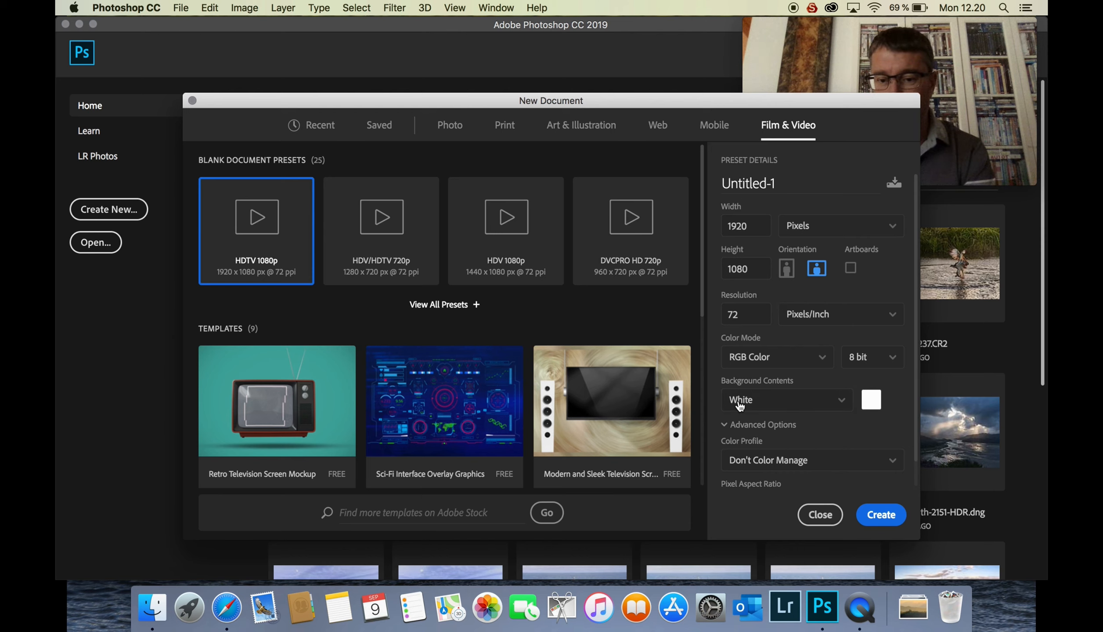
left_click(854, 459)
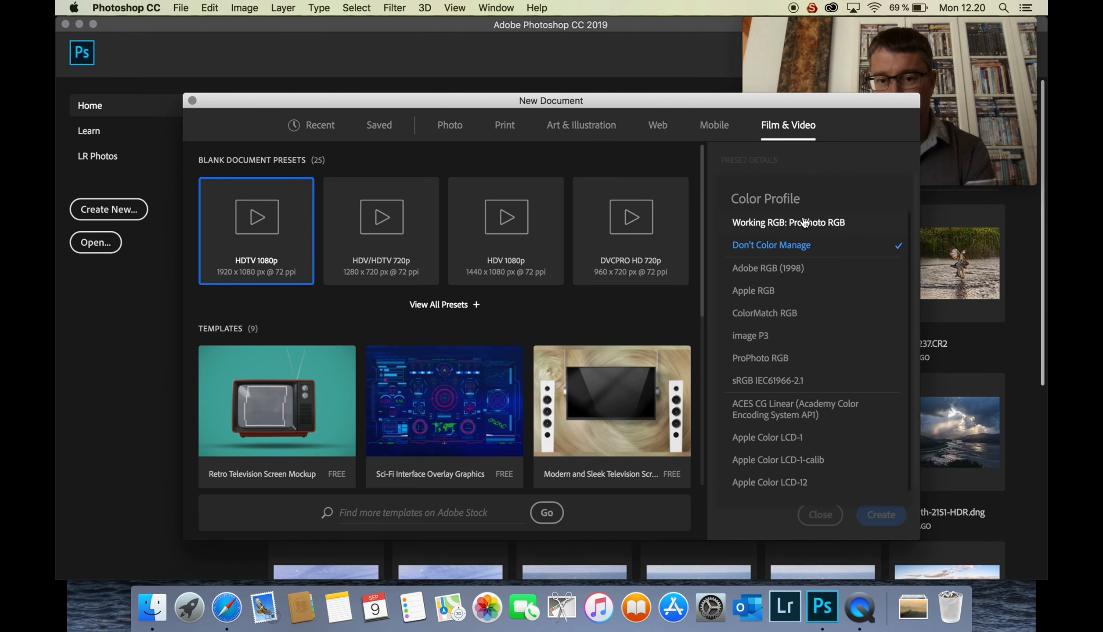
left_click(773, 381)
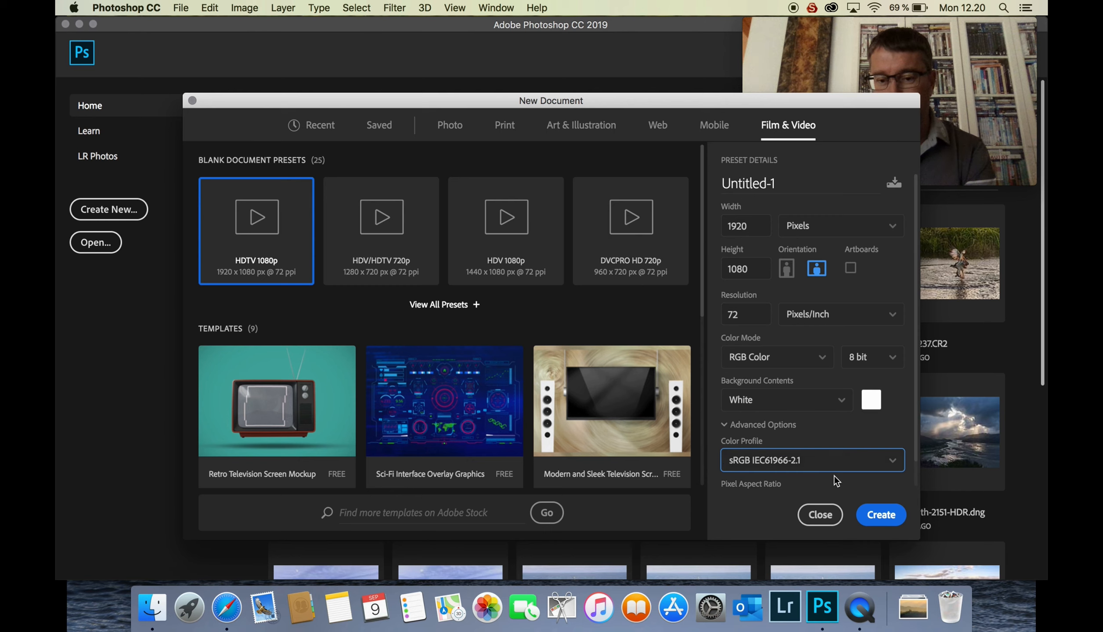
left_click(890, 518)
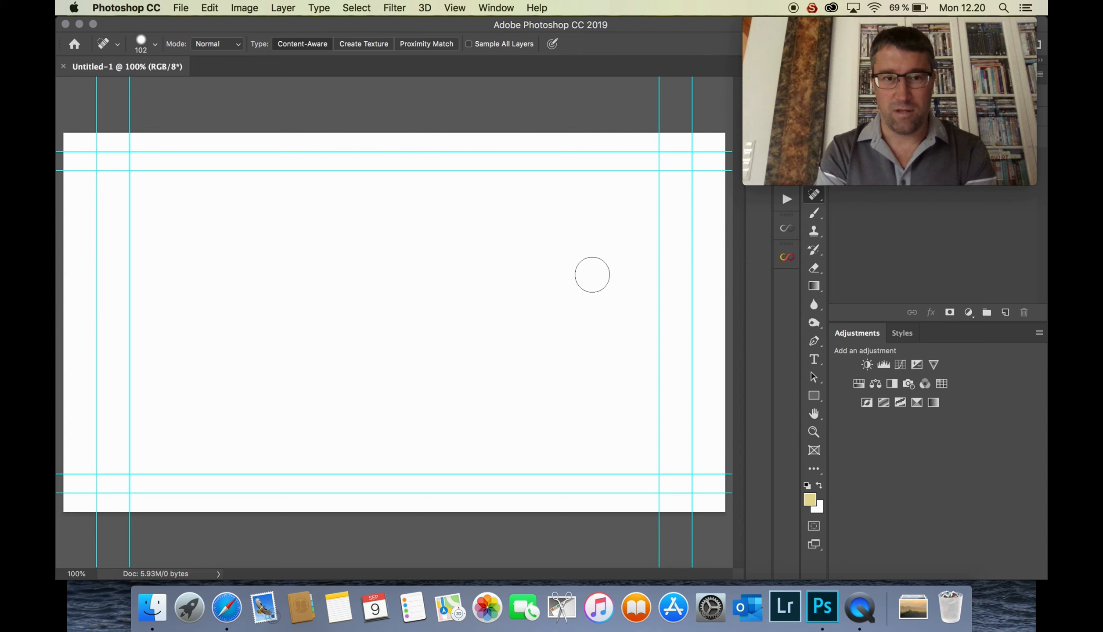
Turn off snapping and clear all guides from the blank canvas
left_click(455, 8)
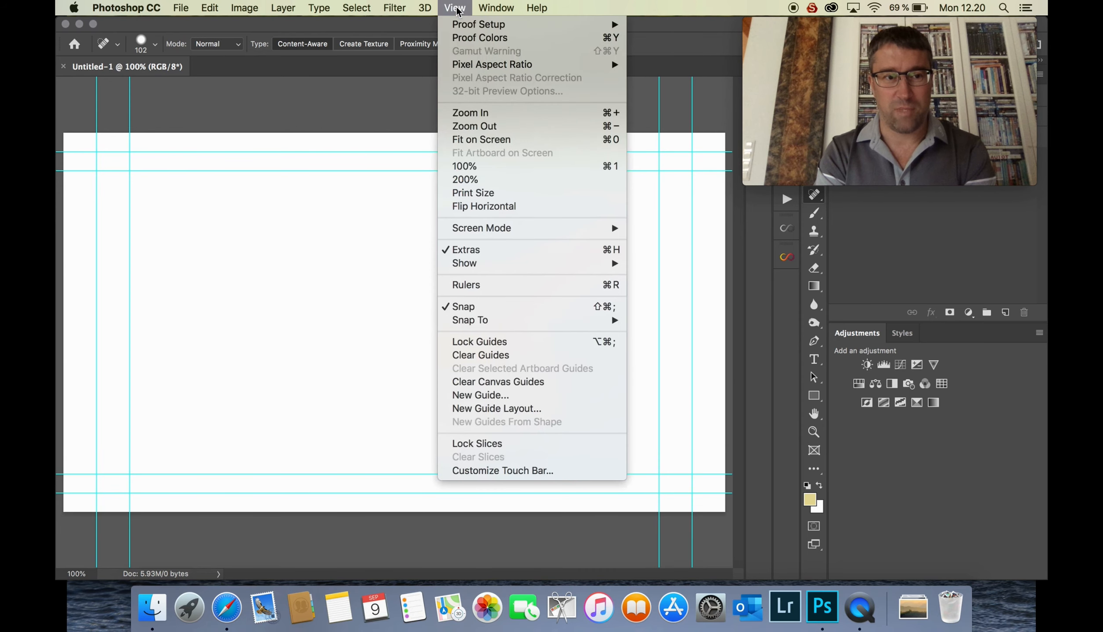
left_click(476, 307)
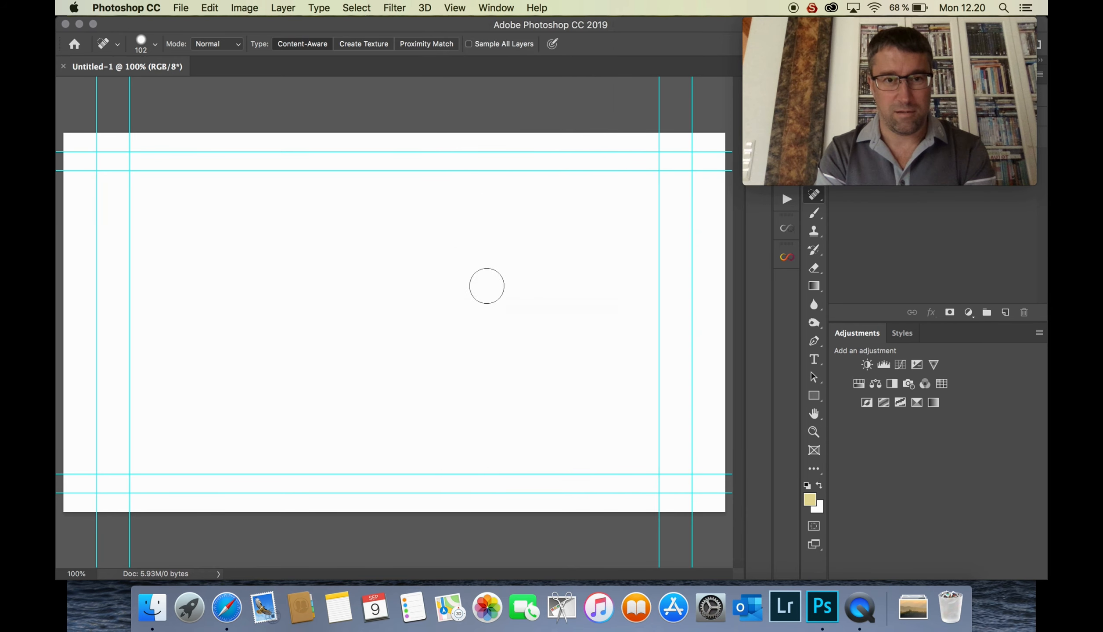
left_click(443, 11)
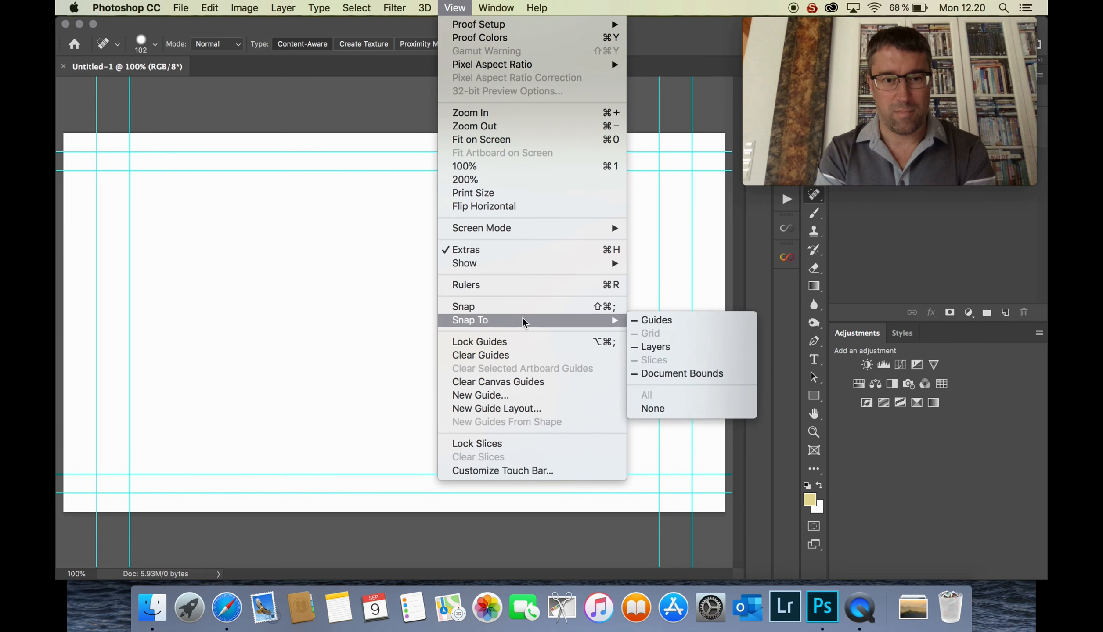
mouse_move(539, 327)
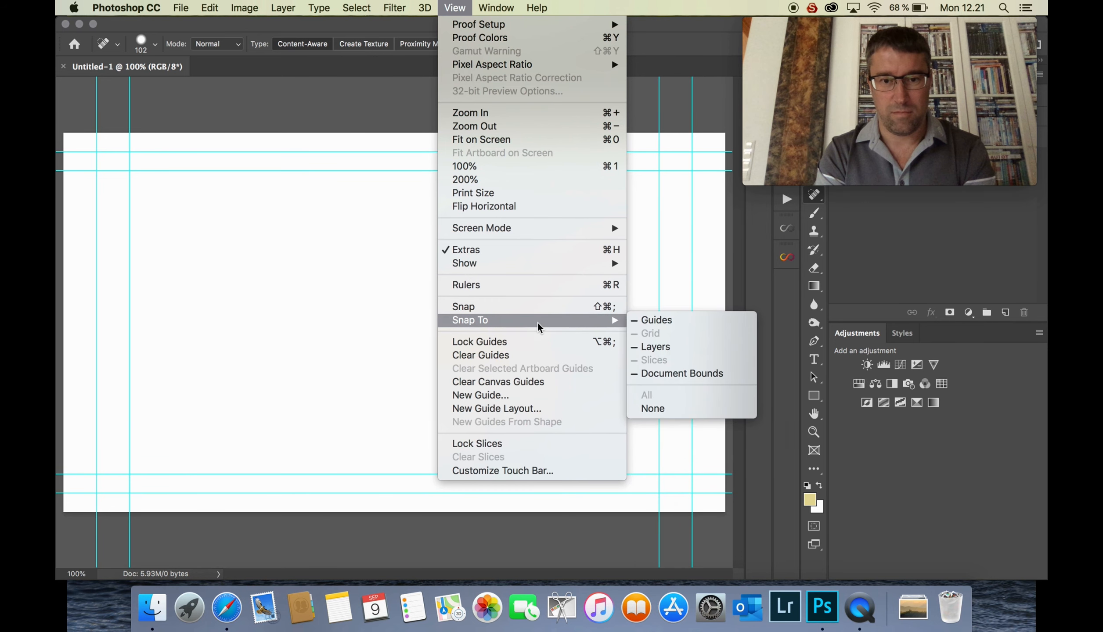
left_click(516, 357)
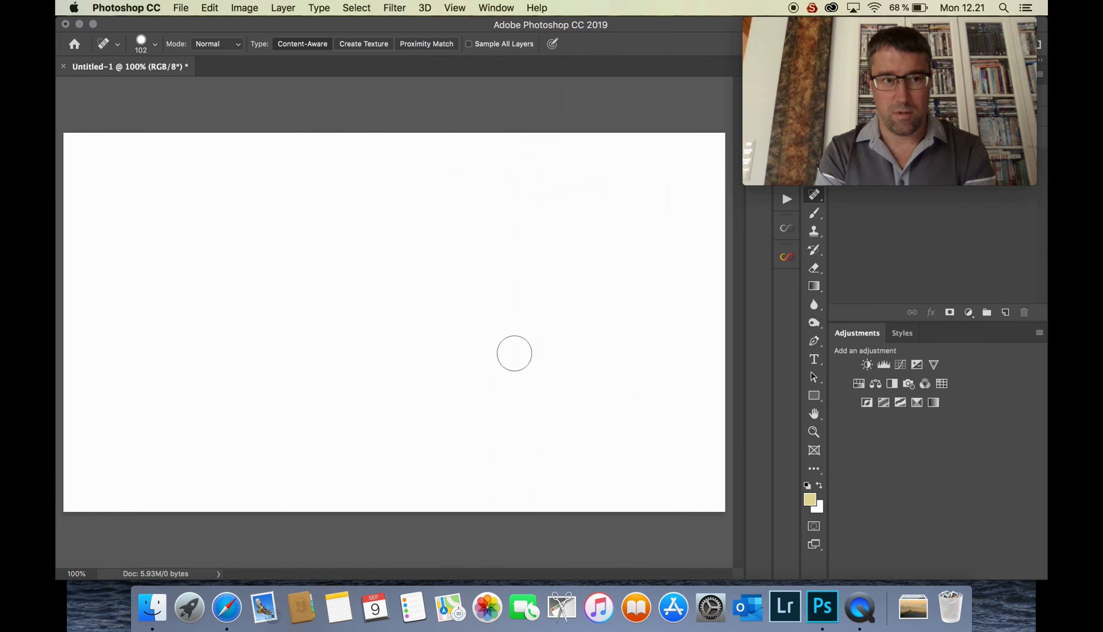
Move the floating Movie Recording window off the Layers area and return to the Photoshop document
mouse_move(874, 30)
left_click_drag(873, 30, 578, 24)
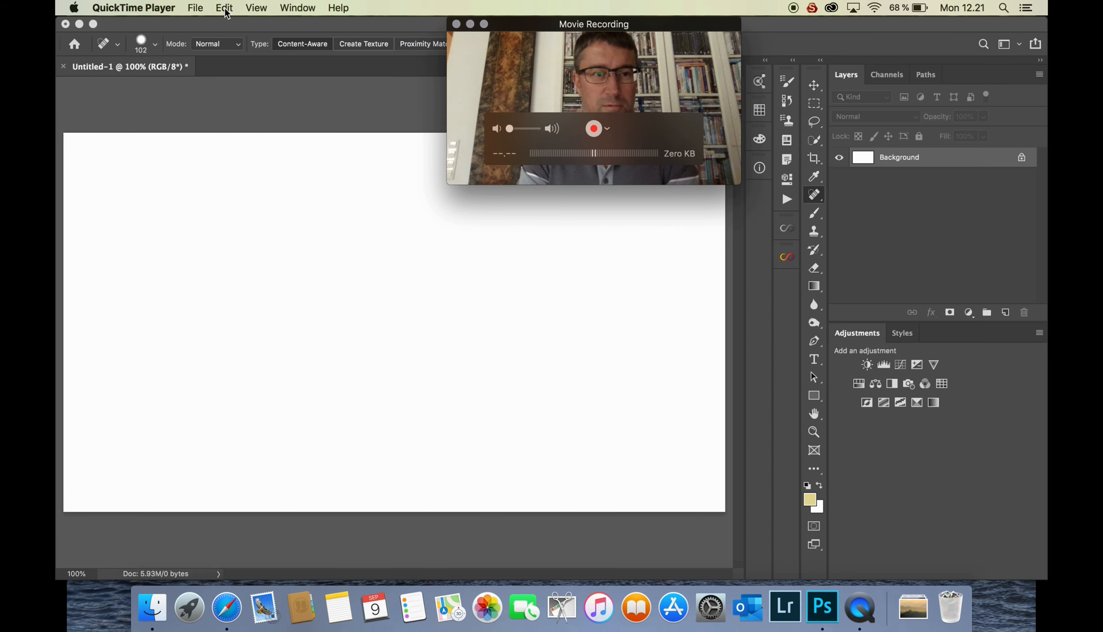
left_click(215, 27)
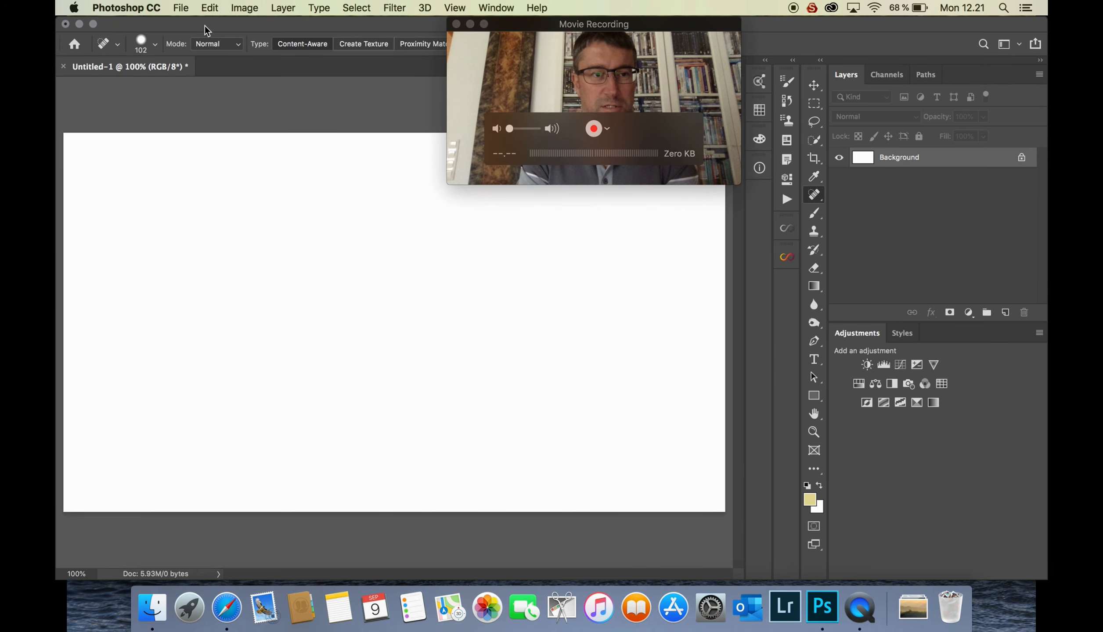
Add a new video layer from file, starting with _-1.jpg in the timelapse output folder nested inside the Pictures timelapse output folder
left_click(284, 10)
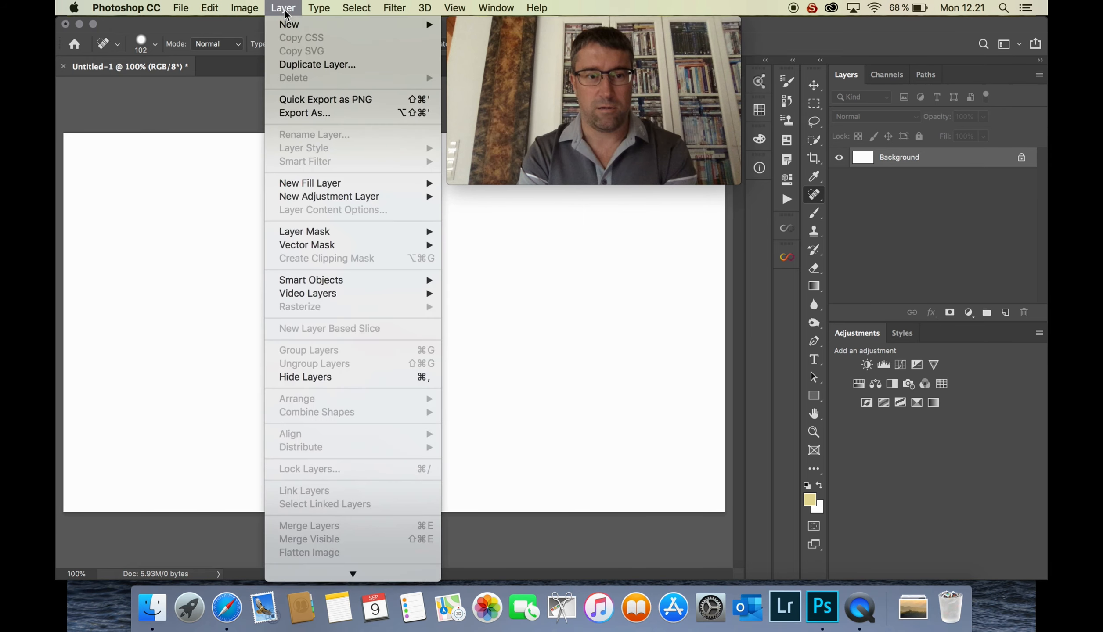
mouse_move(330, 294)
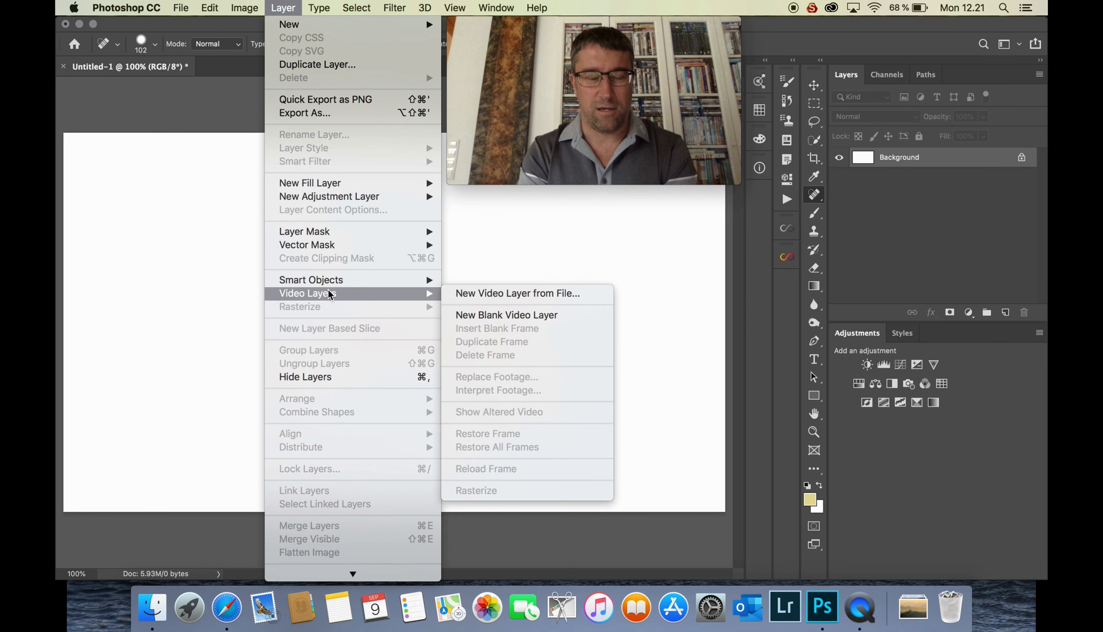
left_click(494, 296)
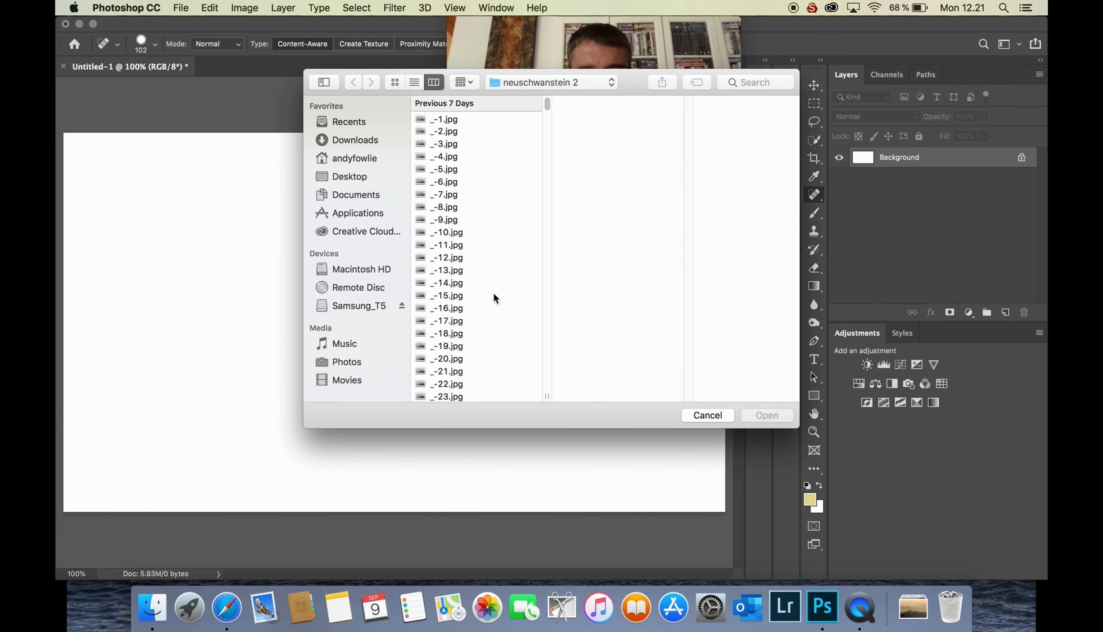
left_click(562, 82)
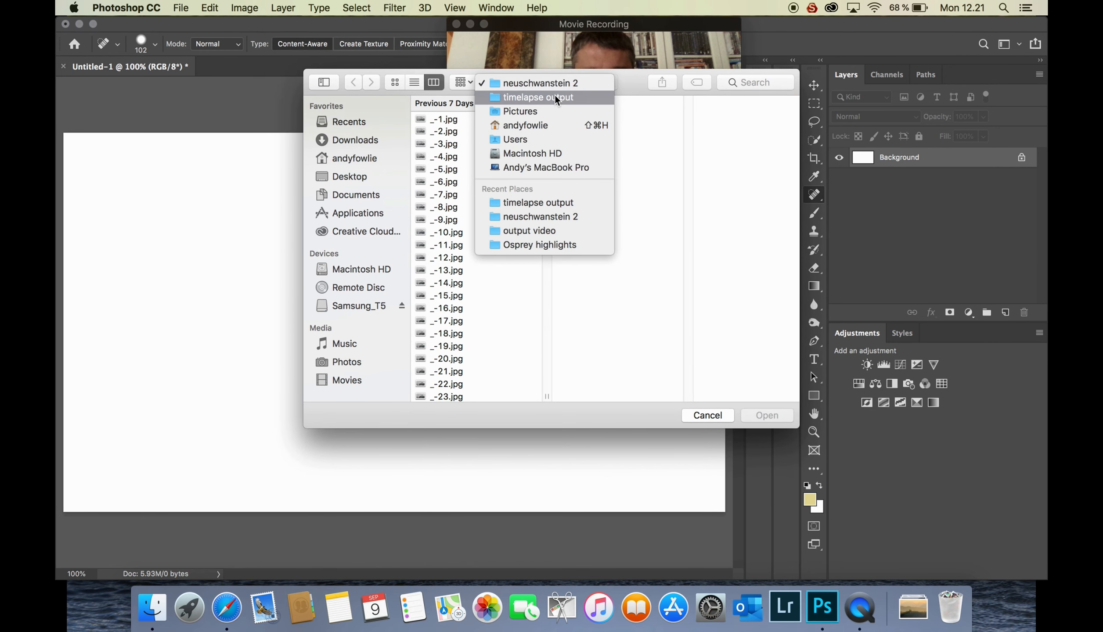
left_click(555, 96)
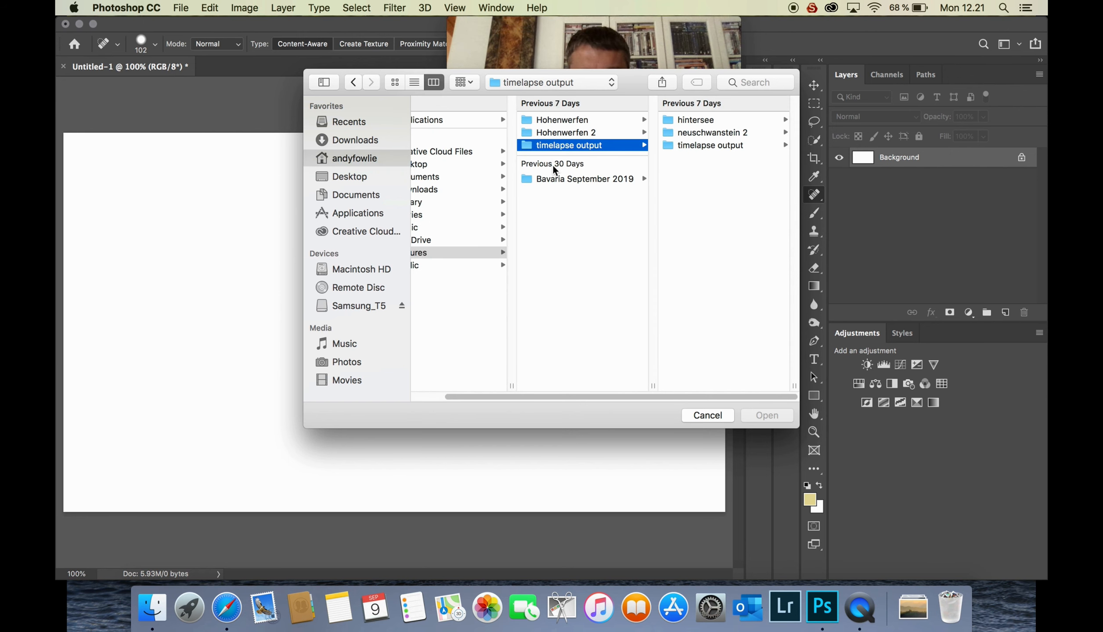
left_click(705, 145)
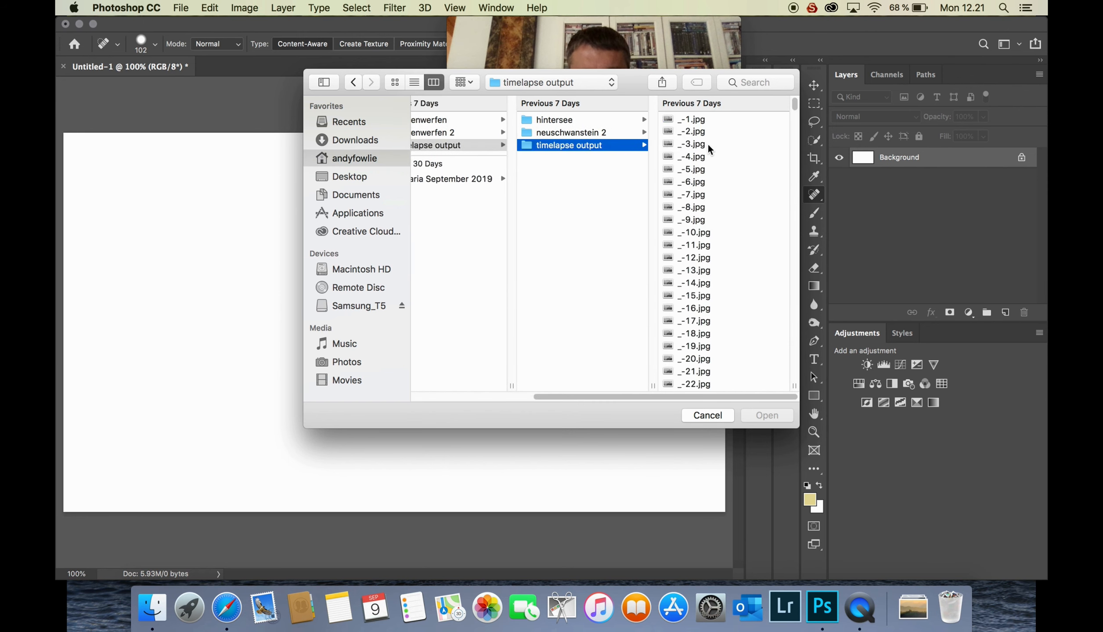
left_click(700, 118)
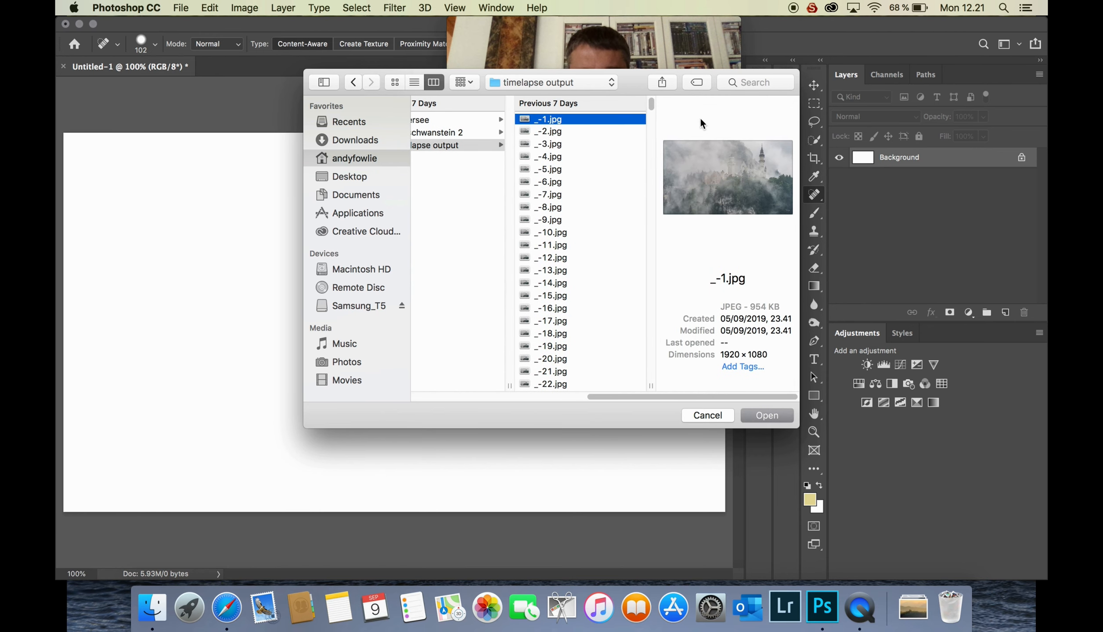
mouse_move(650, 103)
left_mouse_down()
mouse_move(641, 379)
mouse_move(655, 92)
left_mouse_up()
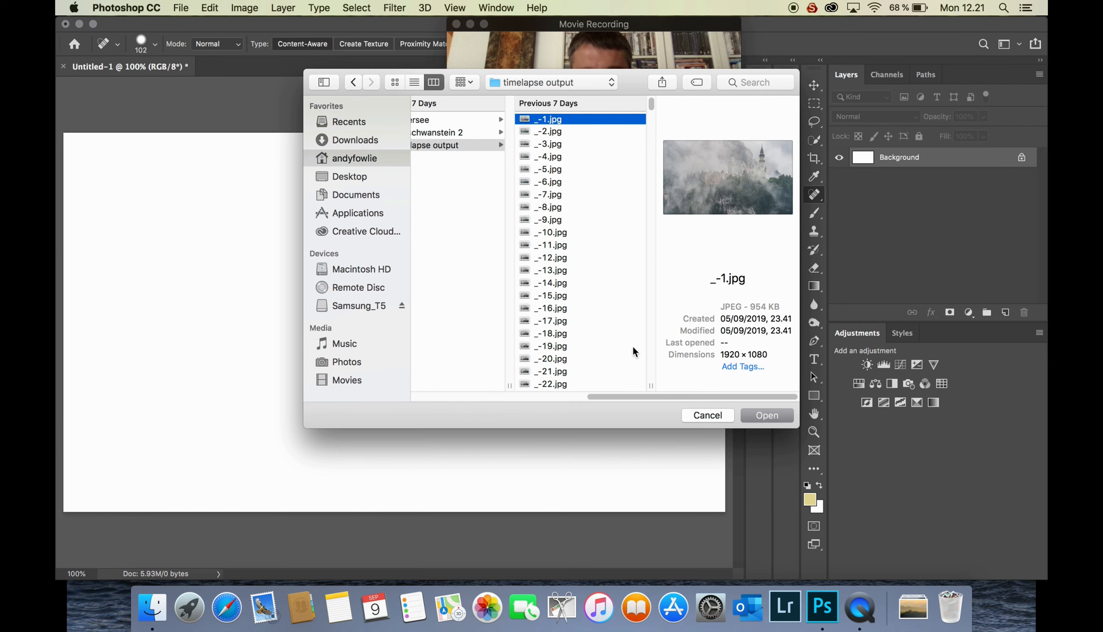
left_click(780, 414)
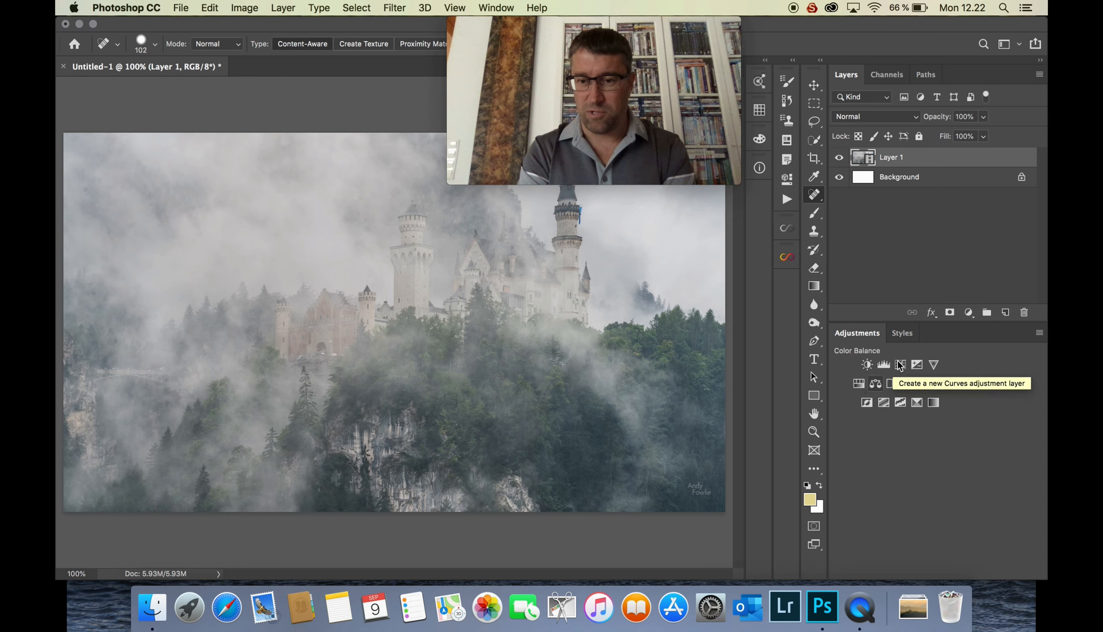
Try a Brightness/Contrast adjustment layer above the video layer with brightness -150 and contrast 52, and delete that layer
left_click(867, 365)
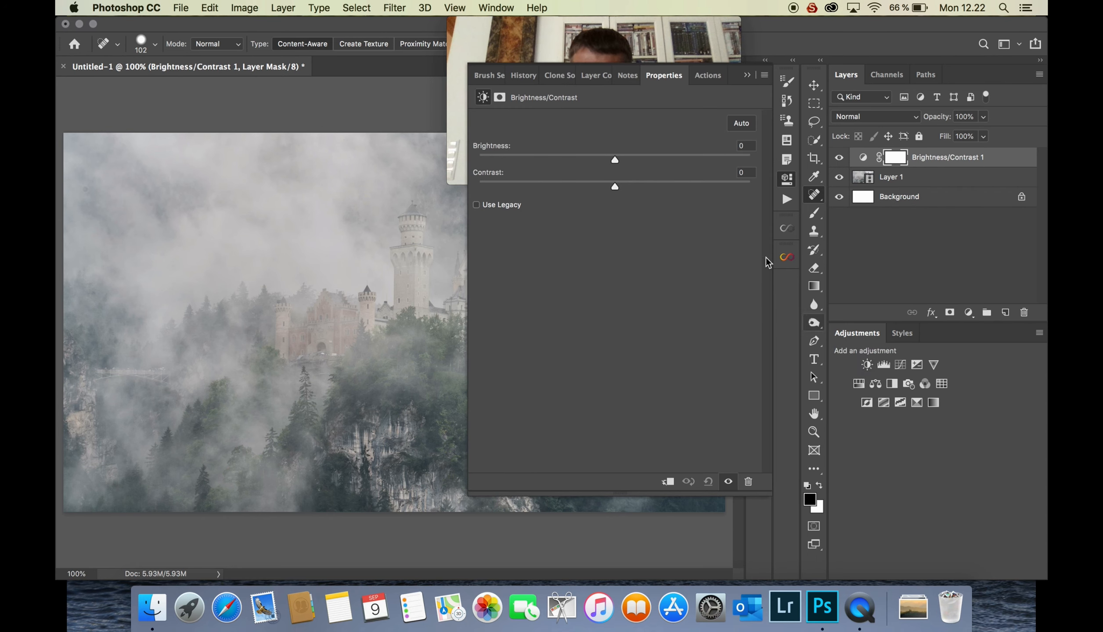
left_click_drag(617, 159, 752, 160)
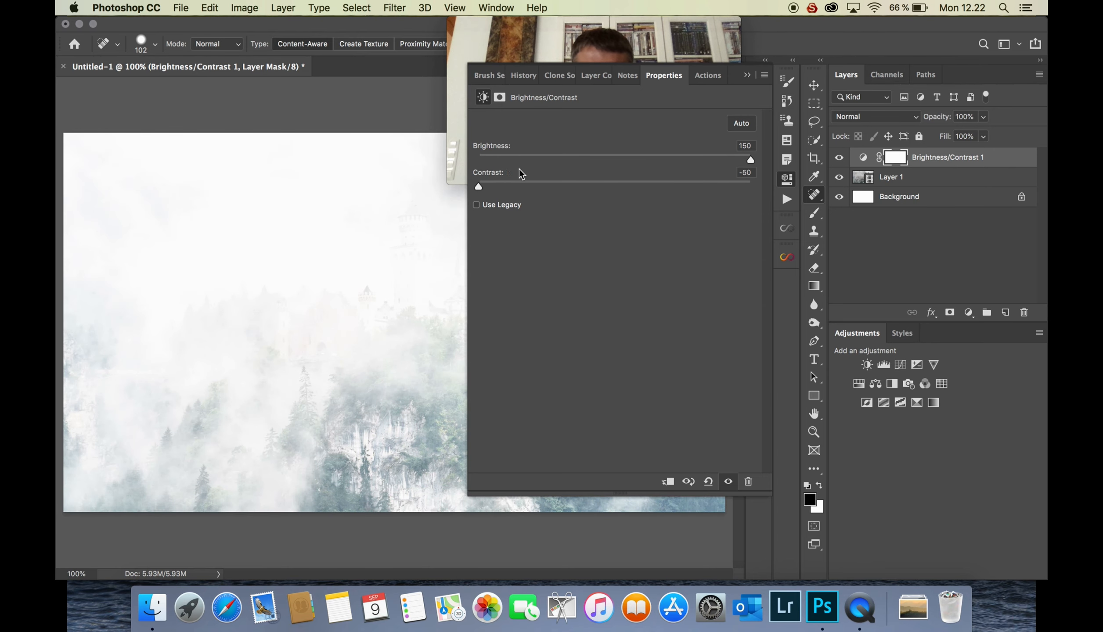
left_click_drag(554, 186, 685, 205)
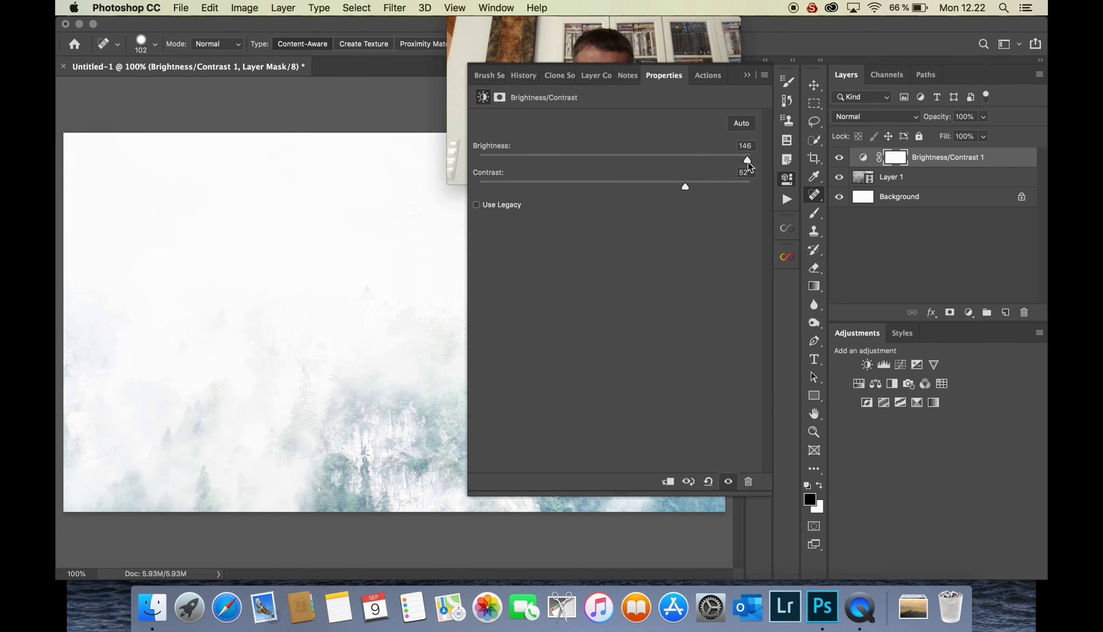
left_click_drag(748, 160, 457, 161)
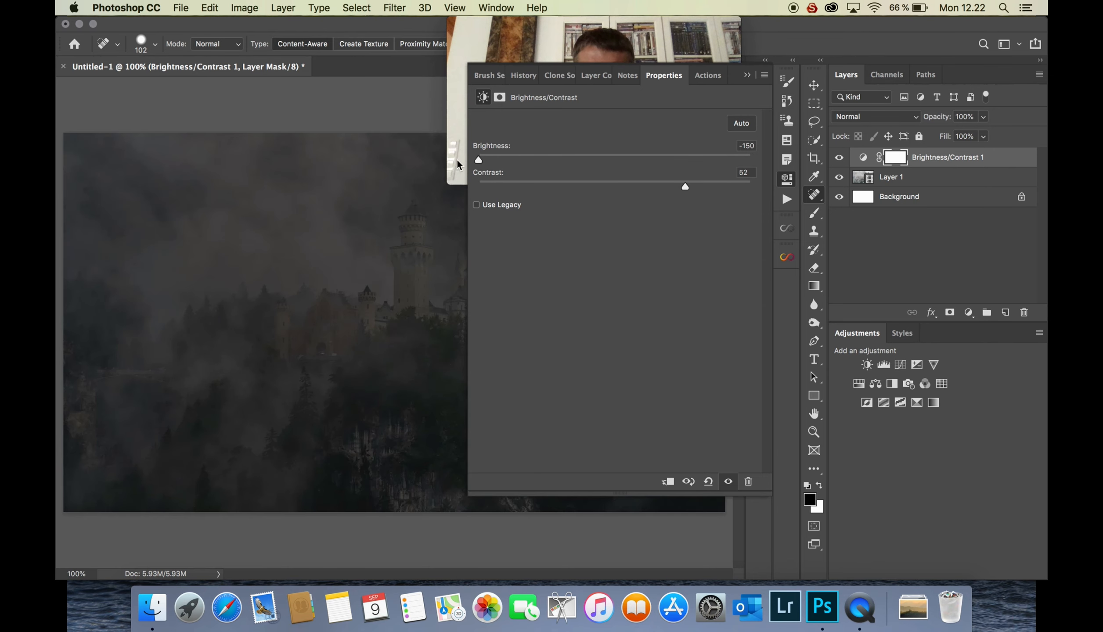
left_click(747, 79)
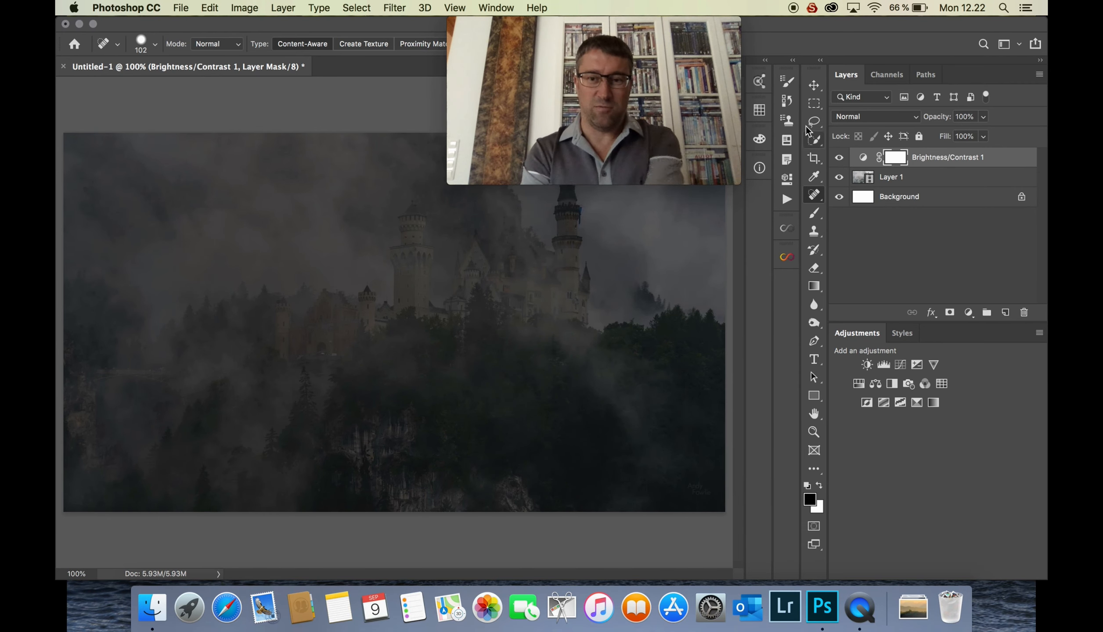
right_click(966, 159)
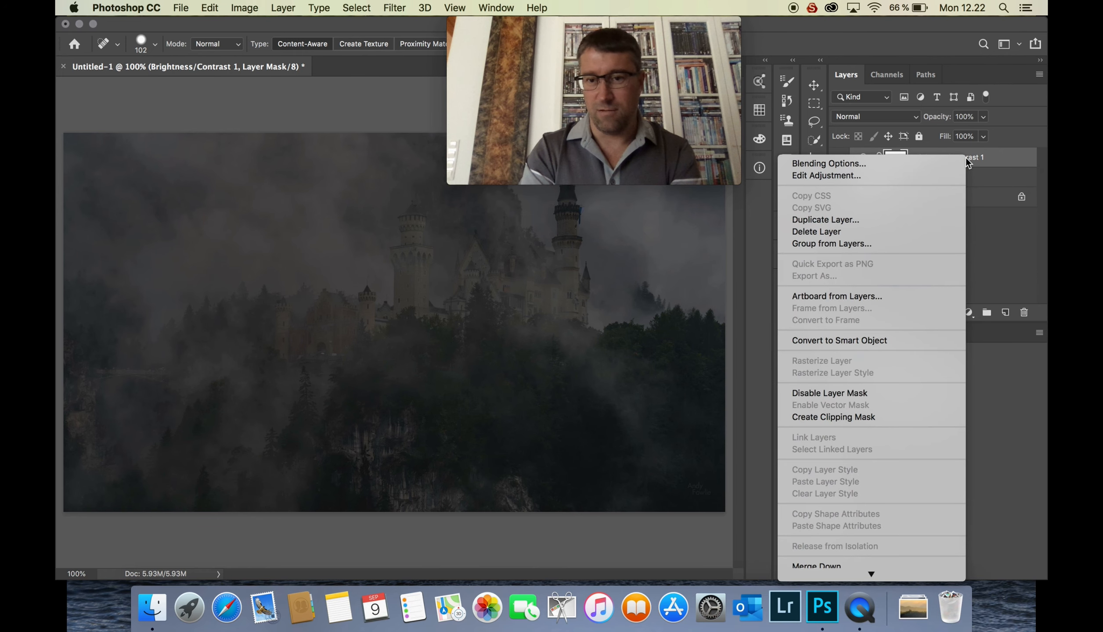
left_click(862, 229)
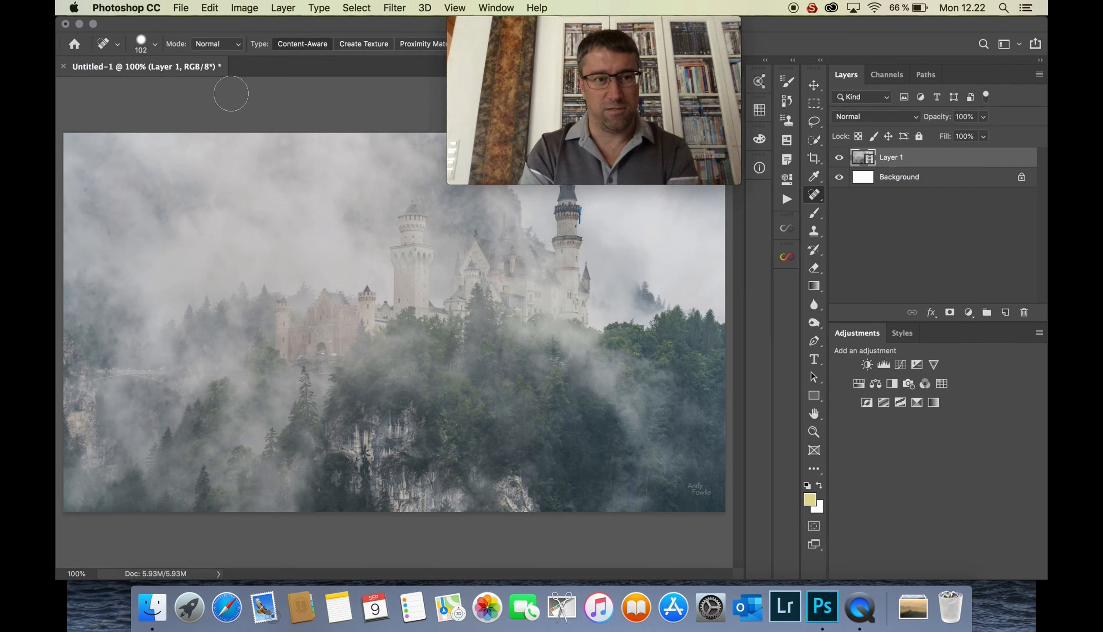
Start a Render Video export of the document and name the output file neuschwanstein
left_click(181, 9)
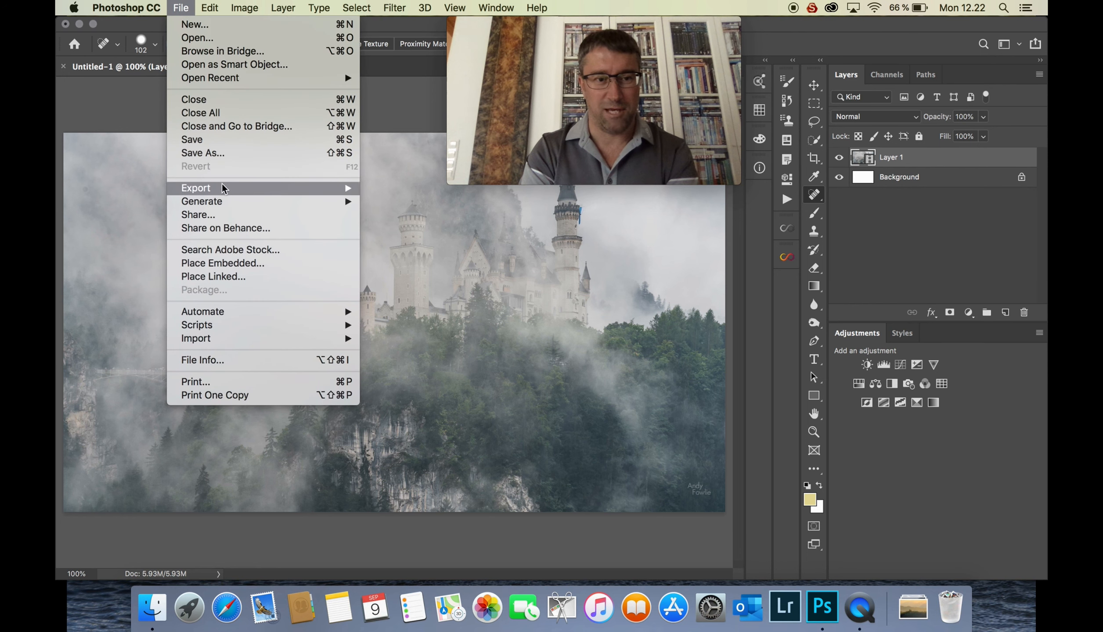
mouse_move(193, 188)
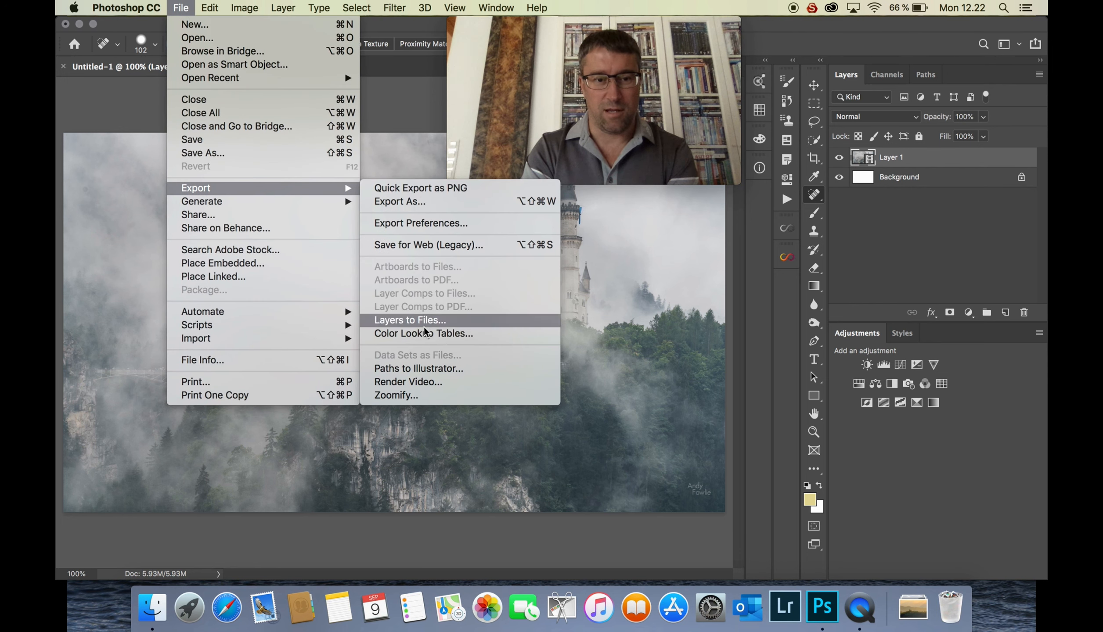
left_click(436, 383)
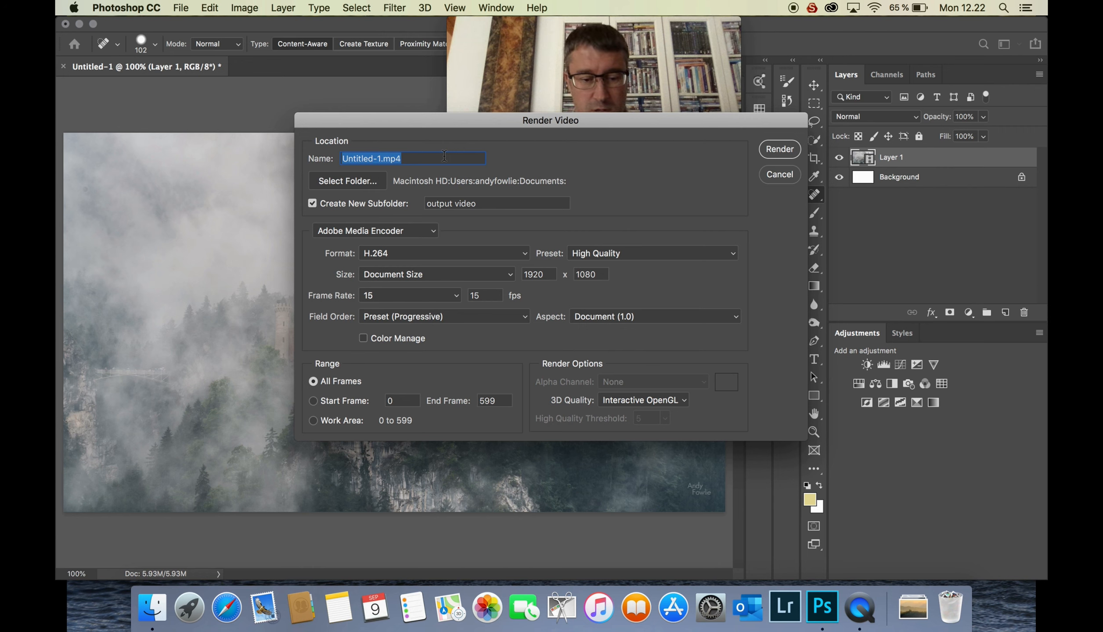
type("neuschw")
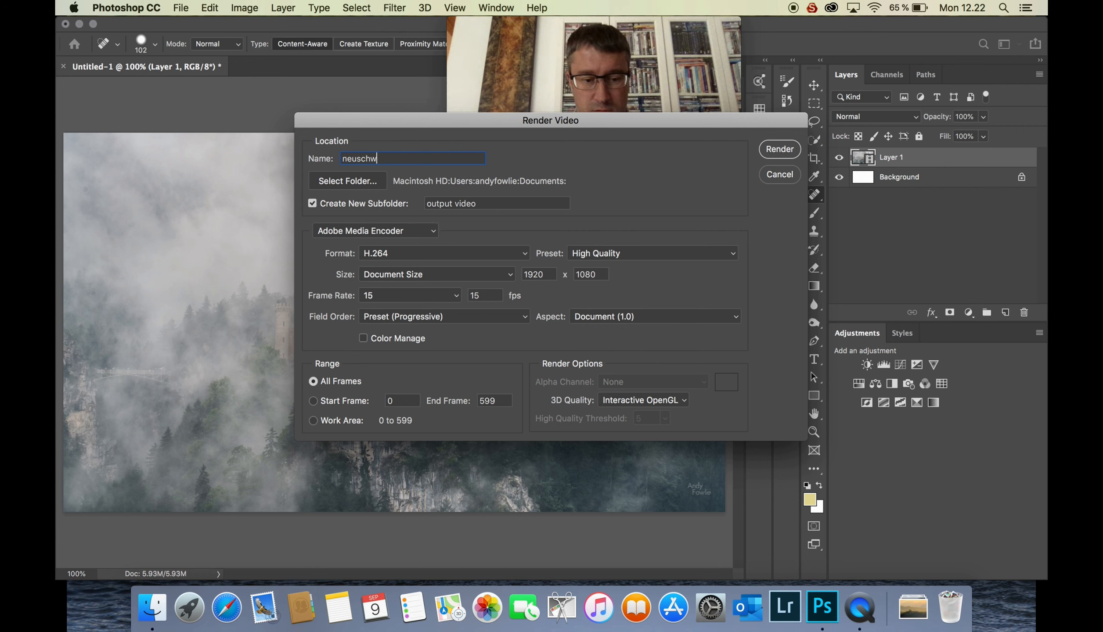
type("anstein")
key("BackSpace")
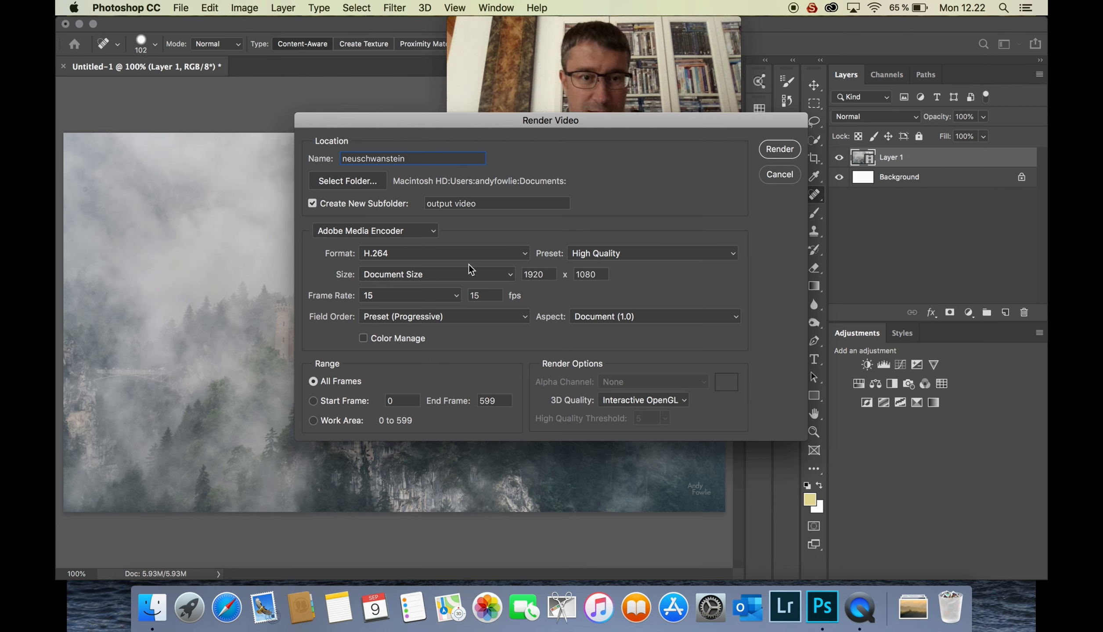
Set the frame rate to 30 fps and render the video, replacing the existing Neuschwanstein.mp4
left_click(454, 299)
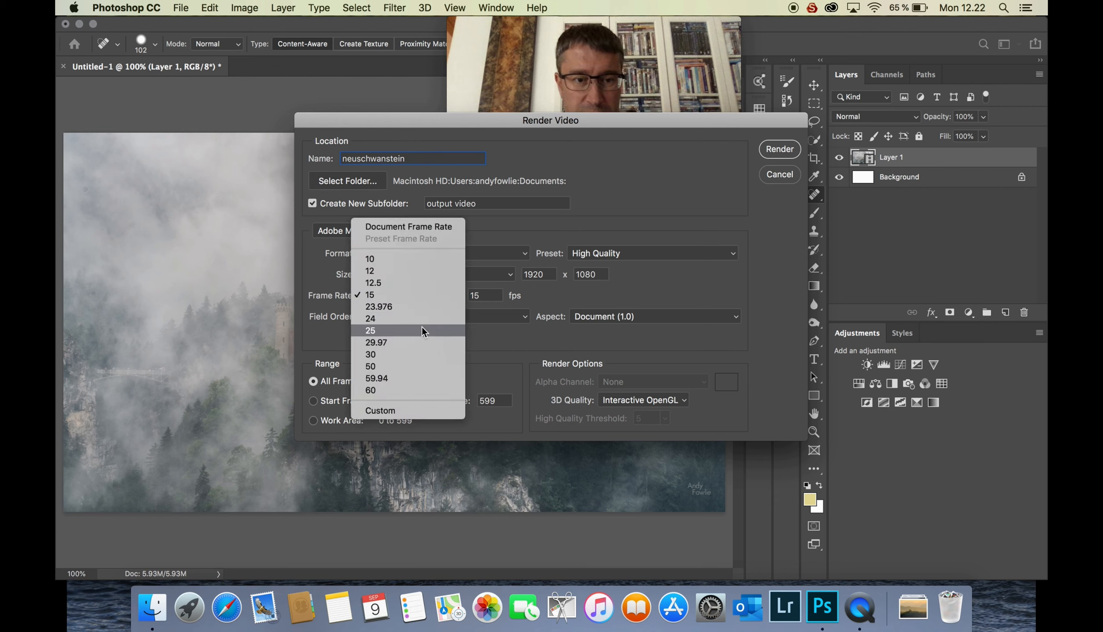
left_click(415, 353)
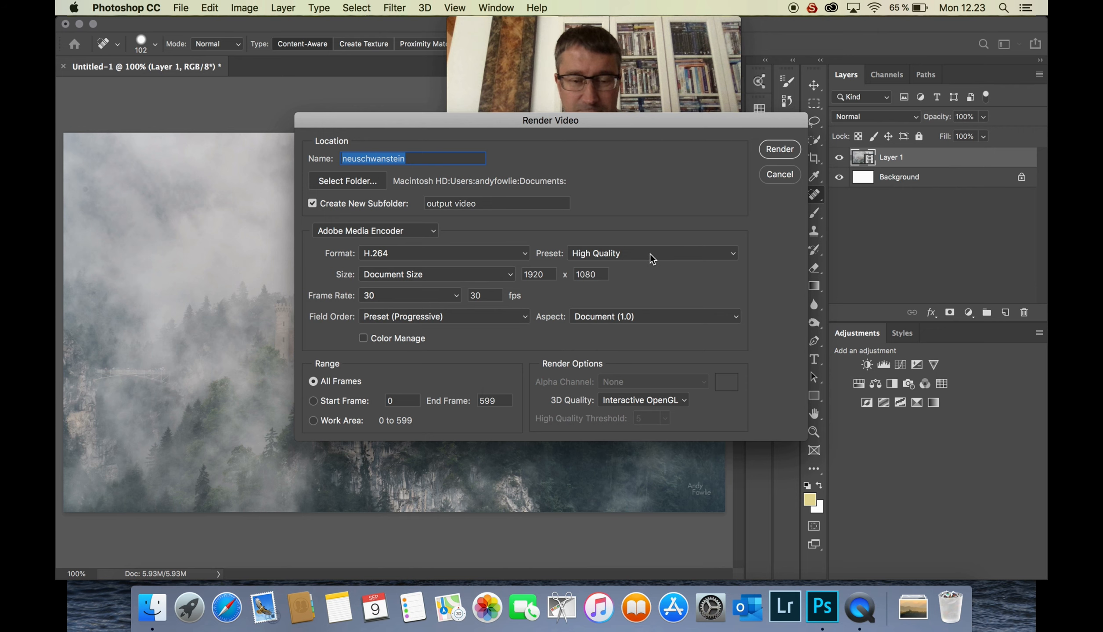
left_click(785, 148)
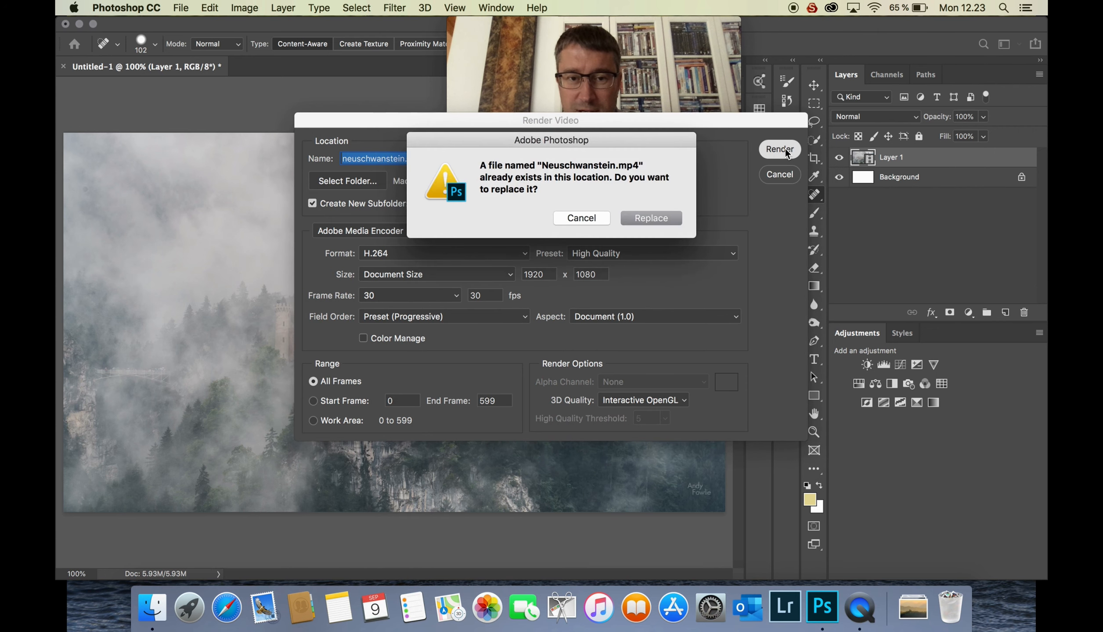
left_click(653, 218)
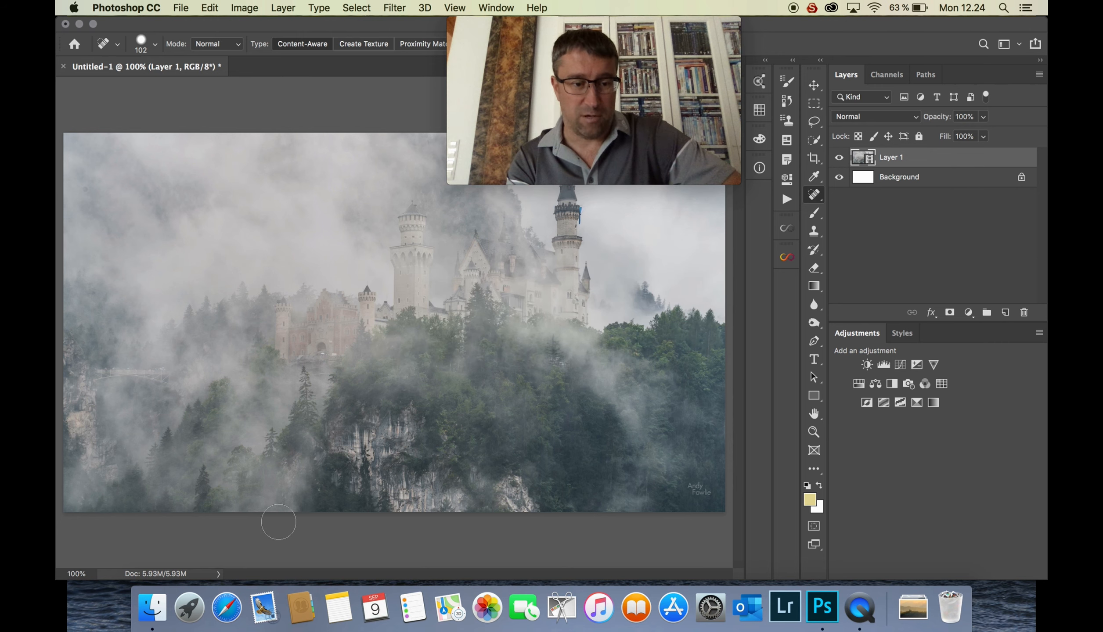
Switch to Finder and move the floating Movie Recording window off the folder listing
left_click(152, 608)
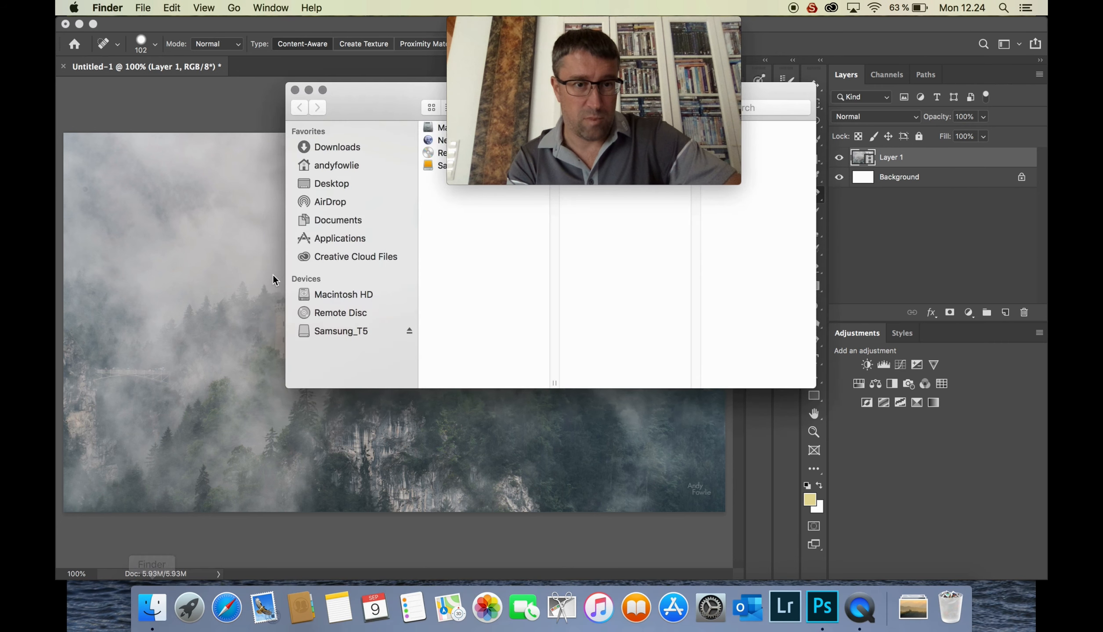
mouse_move(580, 23)
left_click_drag(583, 30, 836, 30)
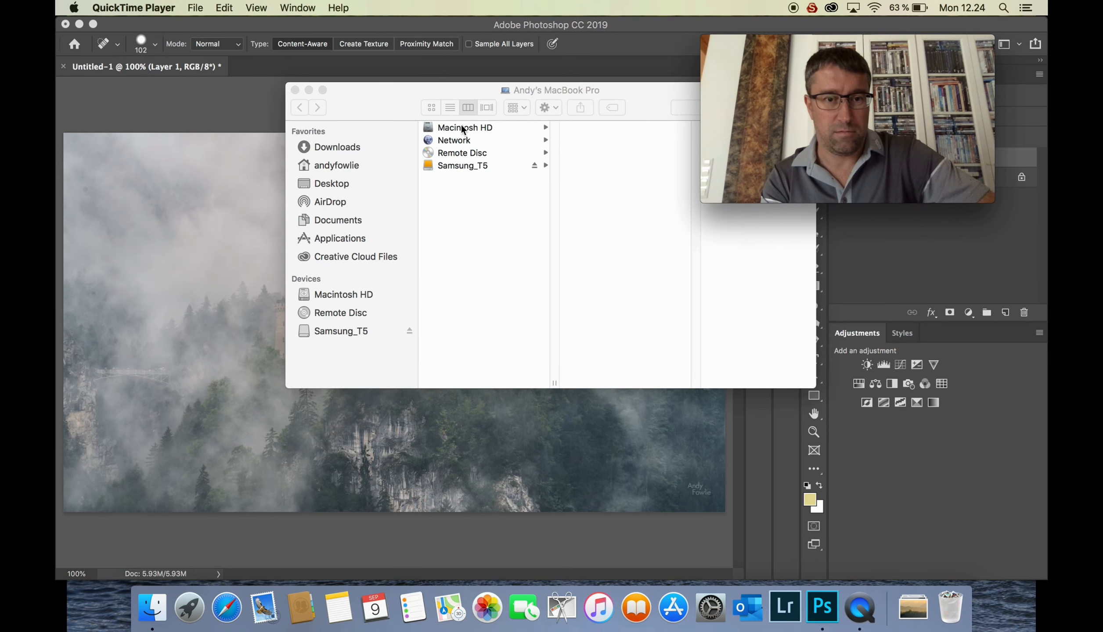
Open the rendered Neuschwanstein.mp4 from the output video folder inside Documents
left_click(352, 229)
left_click(347, 222)
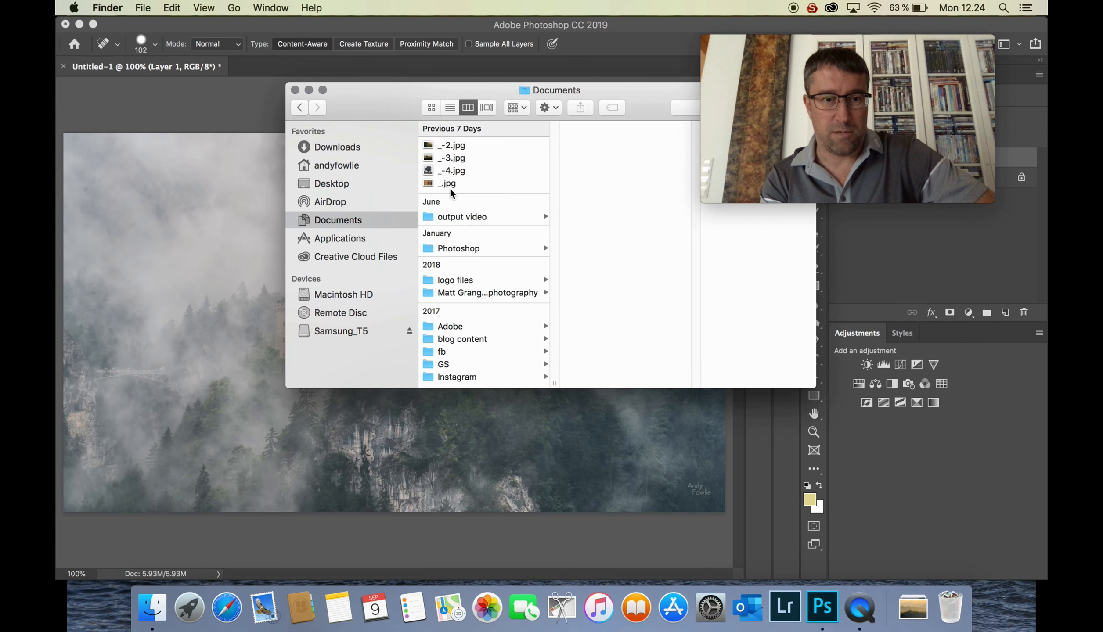
left_click(481, 222)
left_click(616, 145)
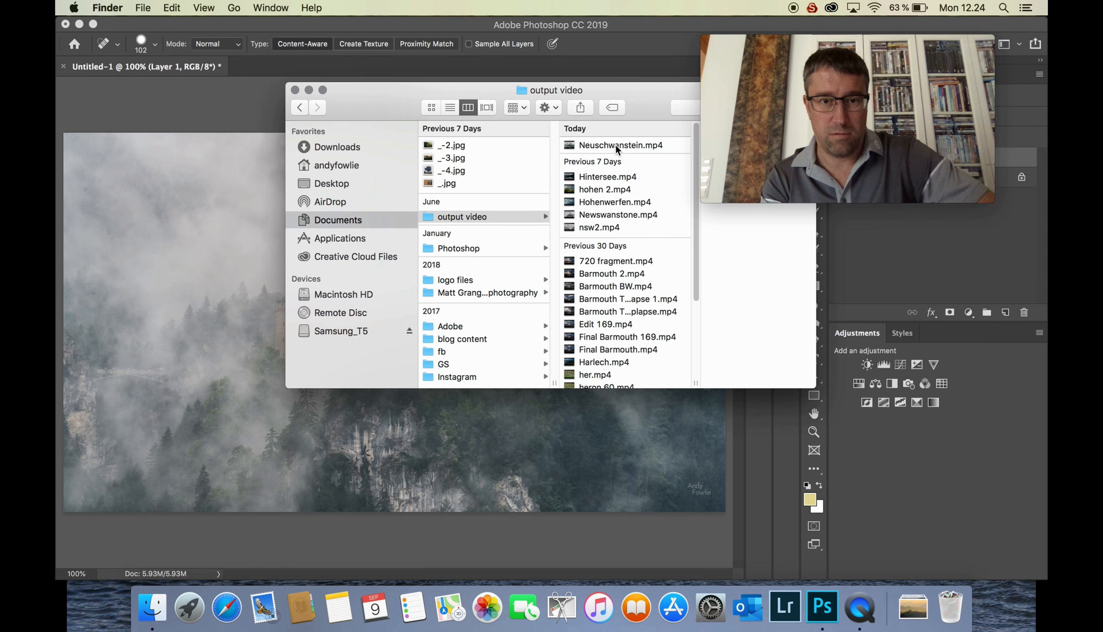
double_click(615, 145)
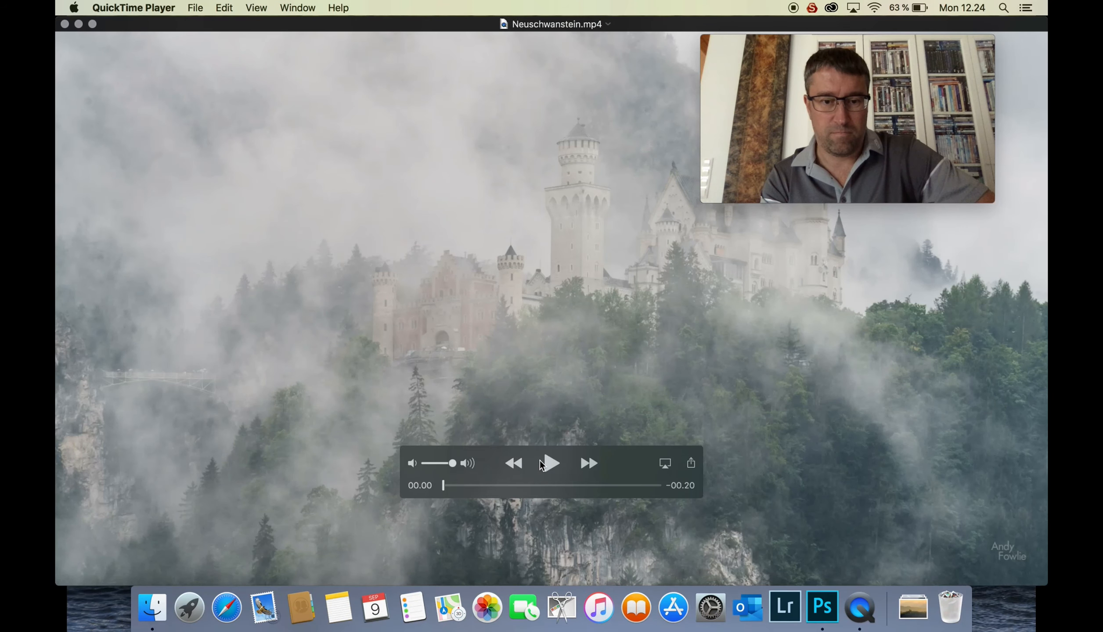
Play the rendered timelapse and move the Movie Recording window down off the castle's tall tower
left_click(551, 464)
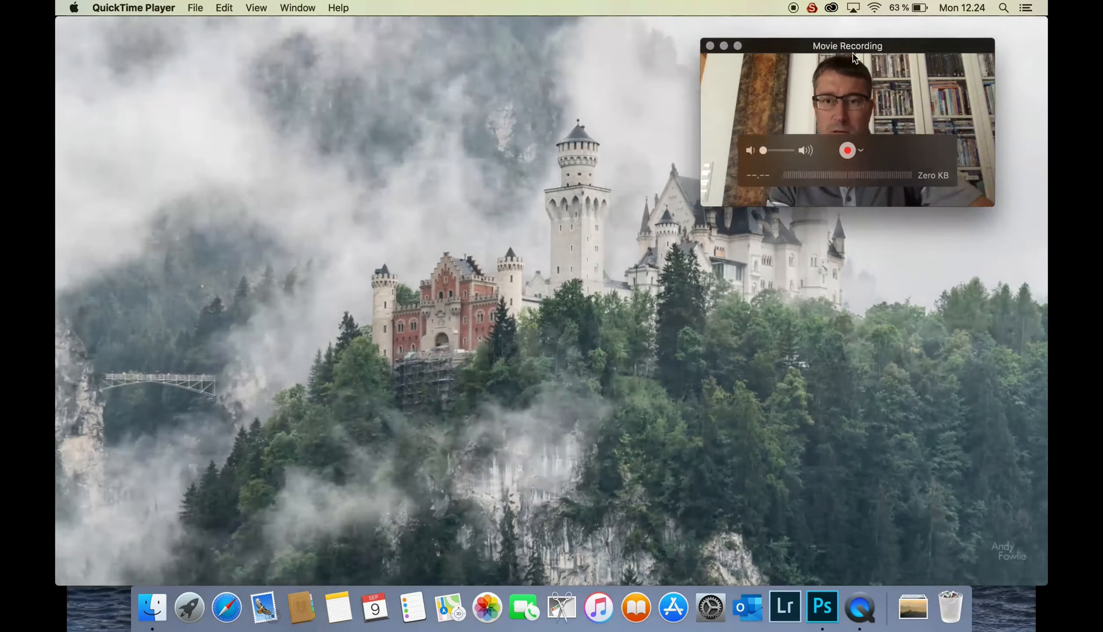
left_click_drag(855, 44, 810, 422)
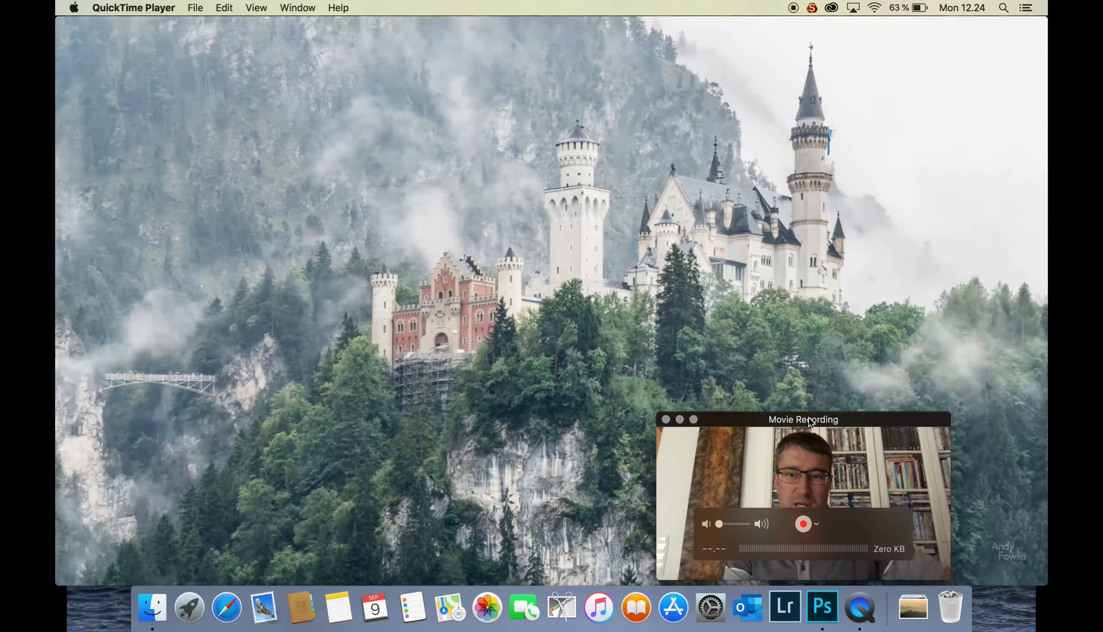
mouse_move(590, 444)
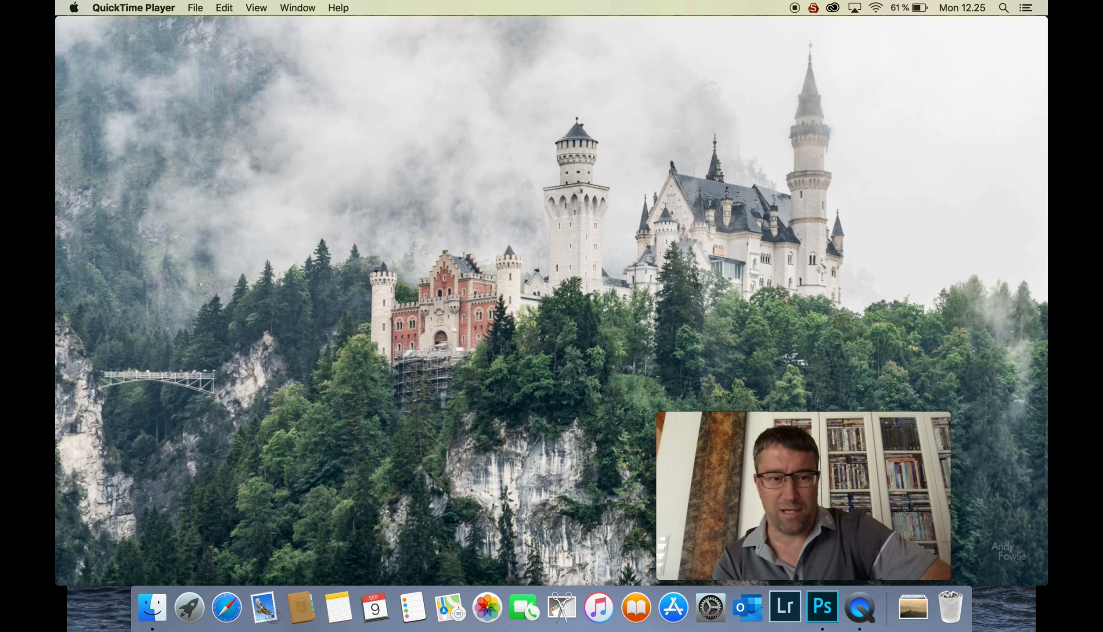
mouse_move(832, 432)
mouse_move(832, 402)
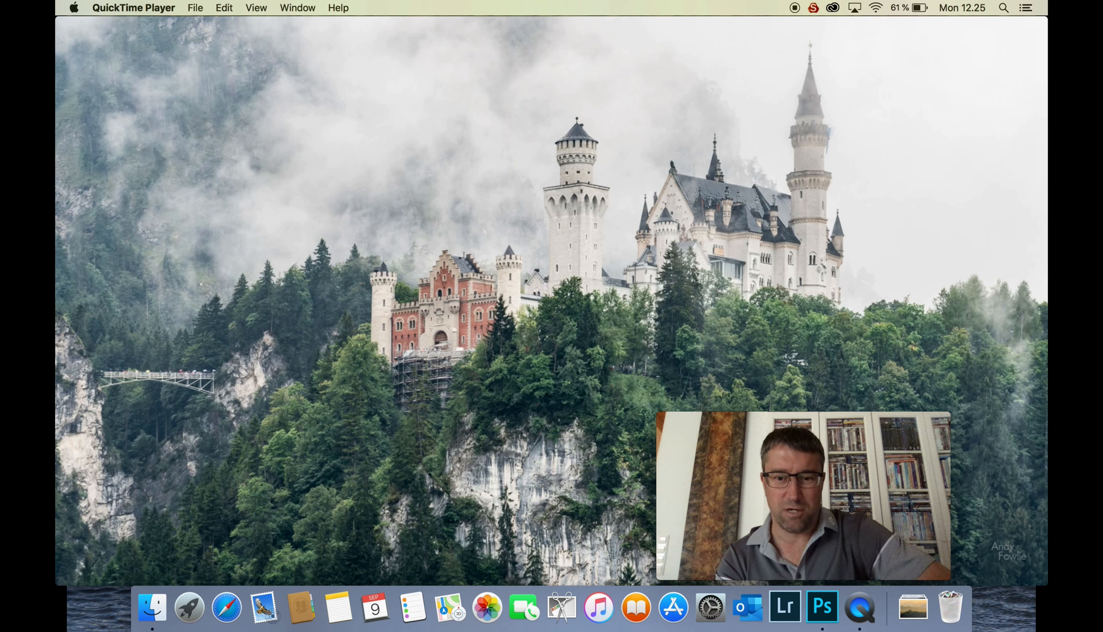
mouse_move(954, 526)
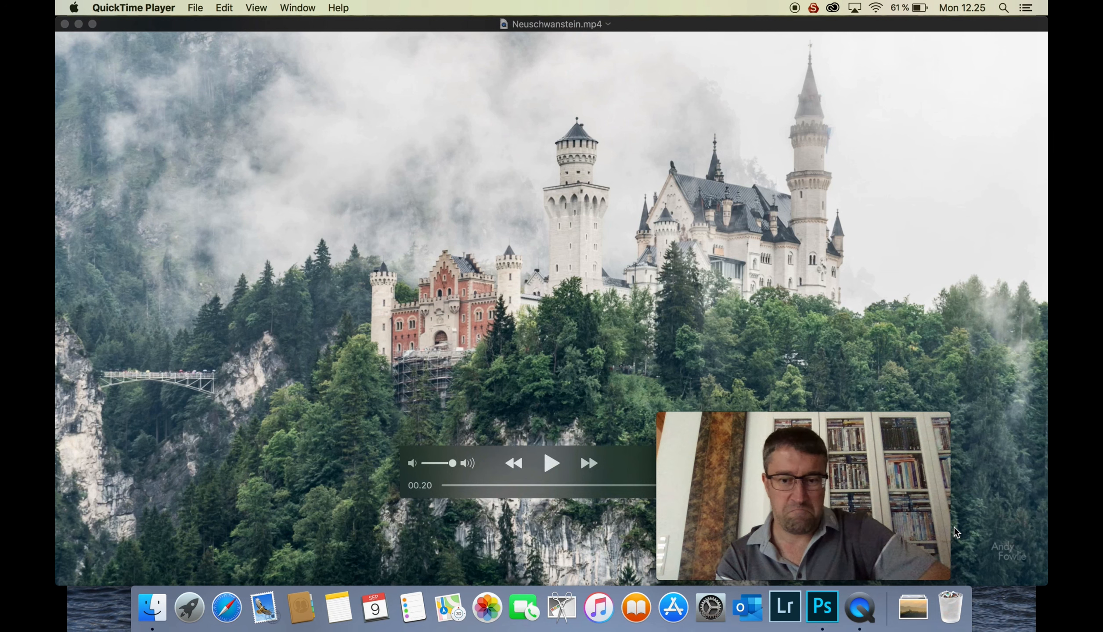